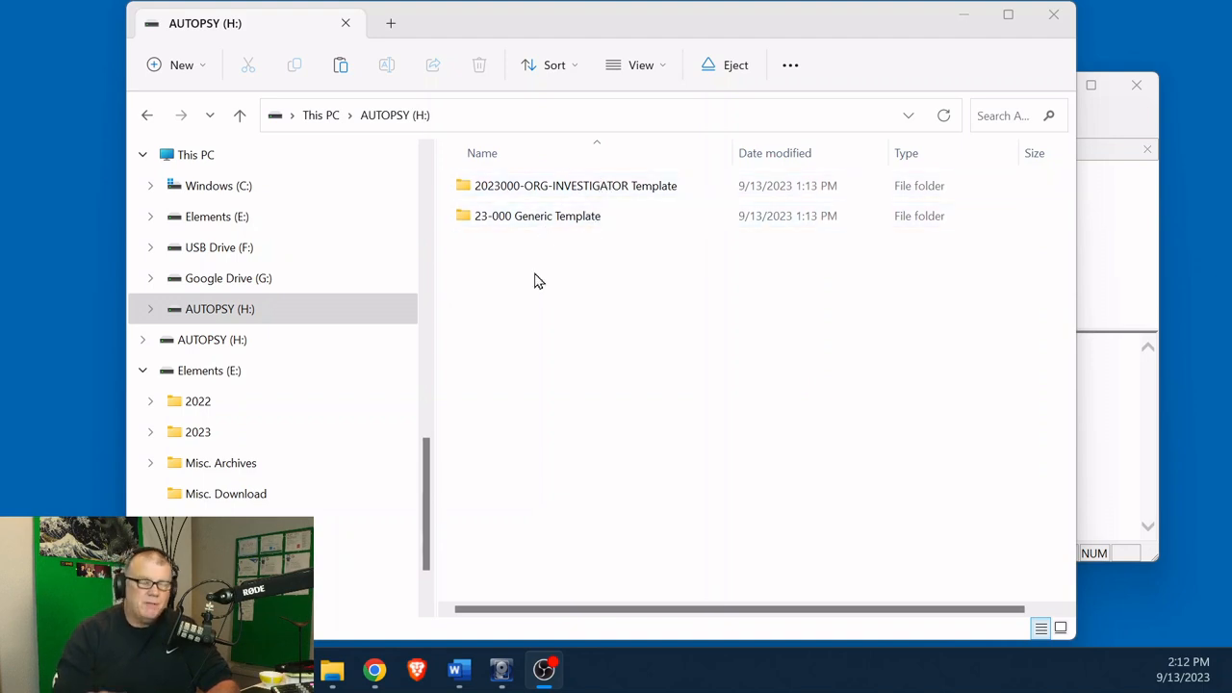
- Check the subfolders of 2023000-ORG-INVESTIGATOR Template, and paste a duplicate of that template folder on the AUTOPSY (H:) drive
double_click(472, 186)
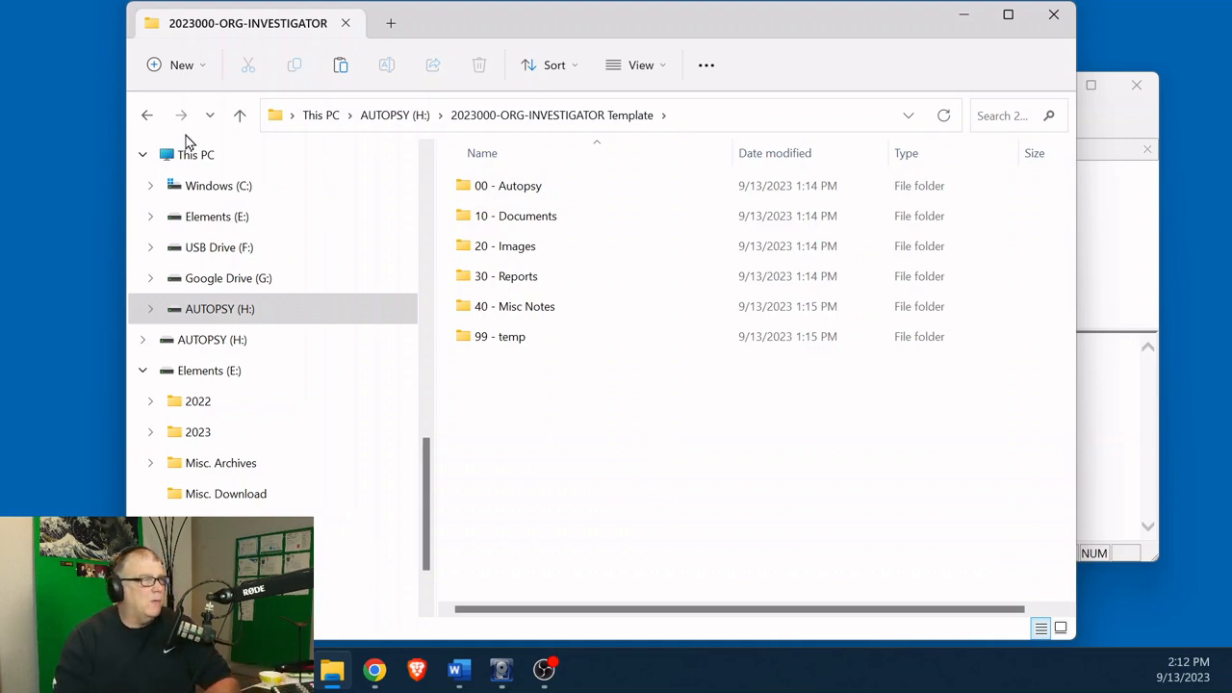
left_click(148, 116)
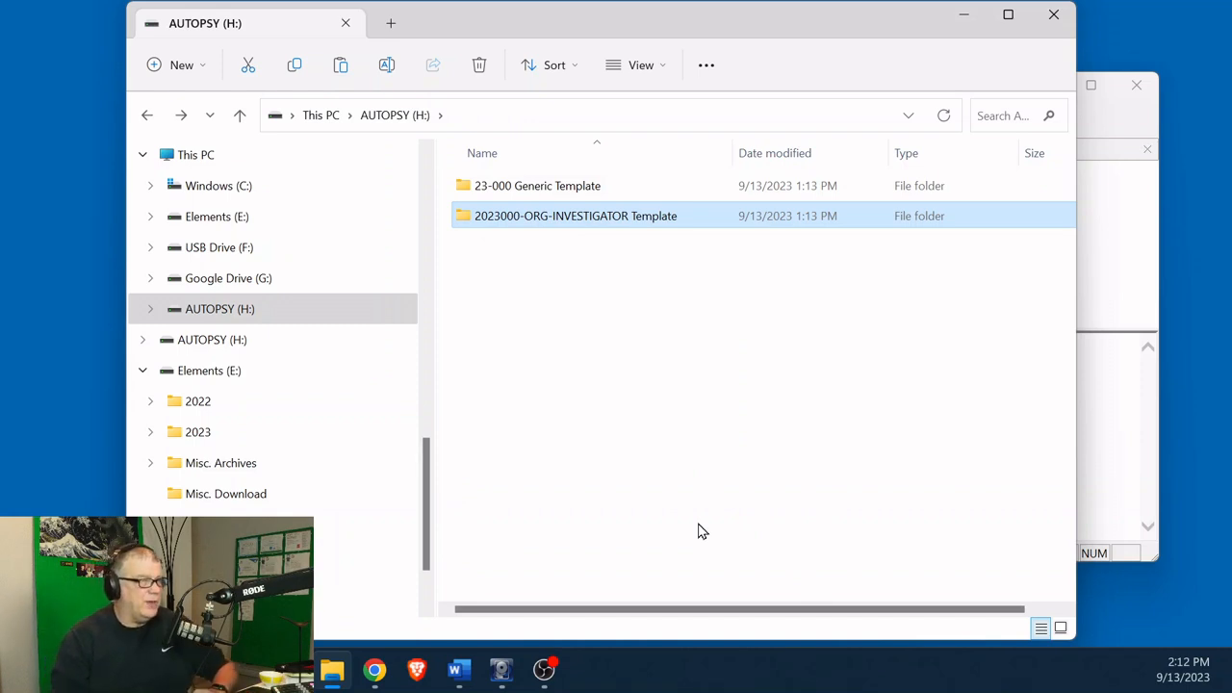
key("ctrl+v")
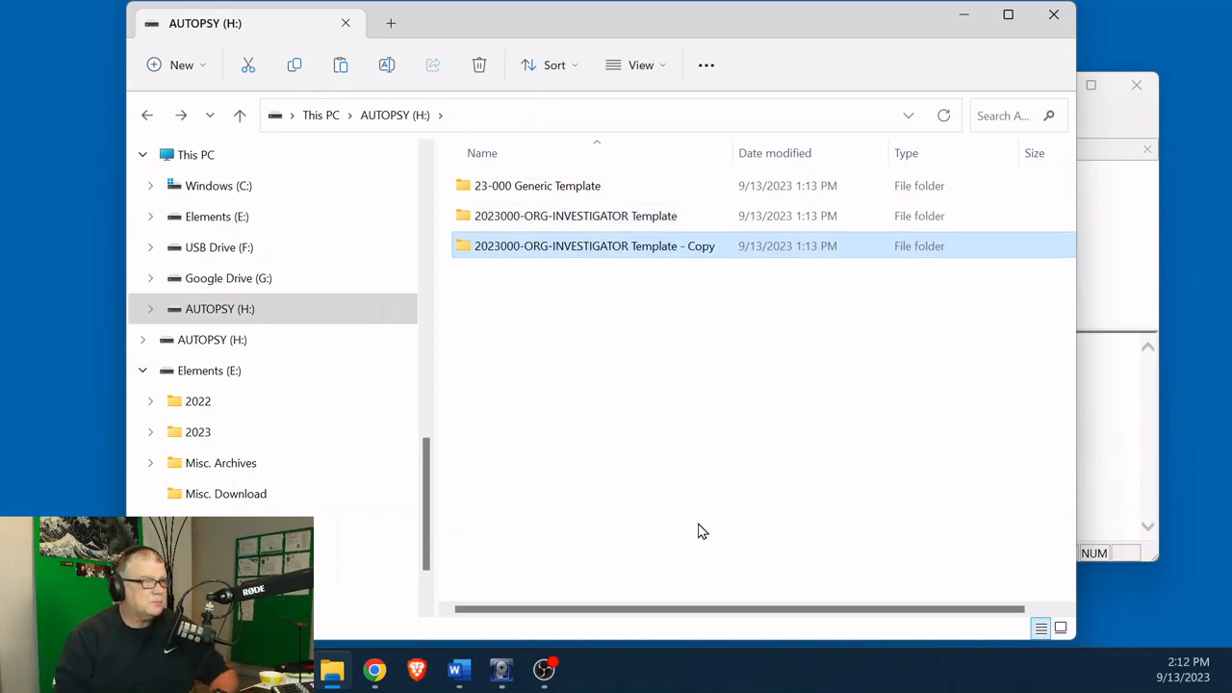
- Change the case number at the start of the copied template folder's name to 2023001
left_click(530, 247)
left_click(517, 246)
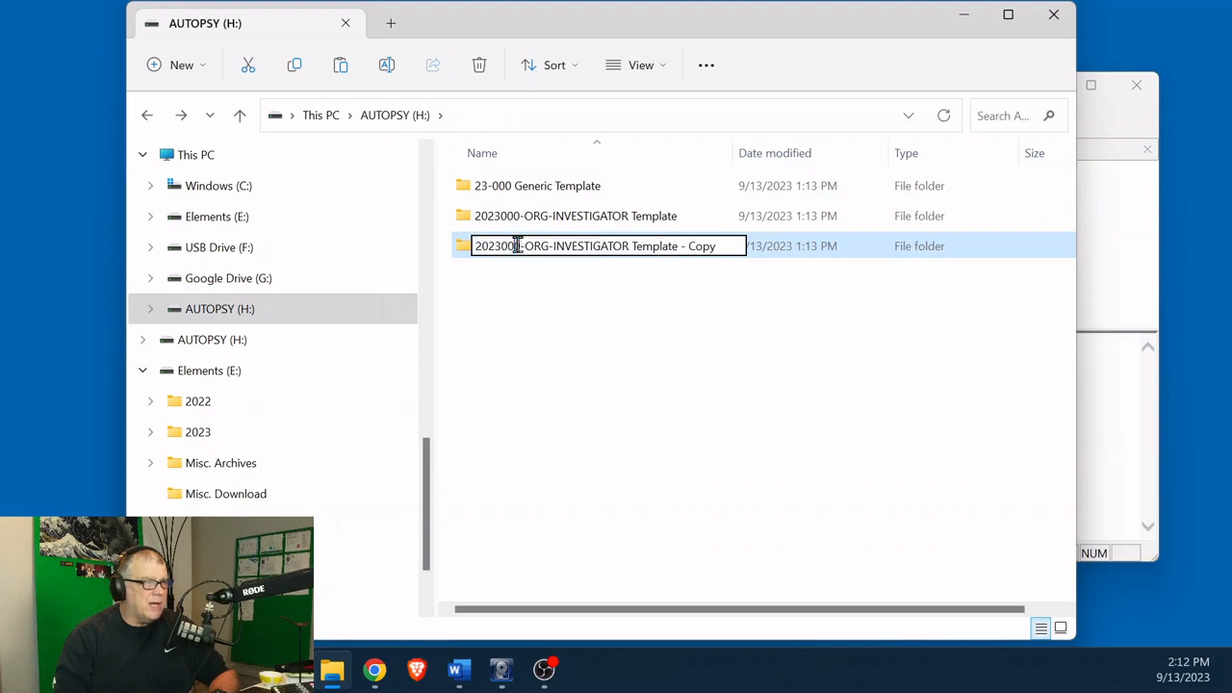
left_click_drag(517, 245, 525, 247)
key("Left")
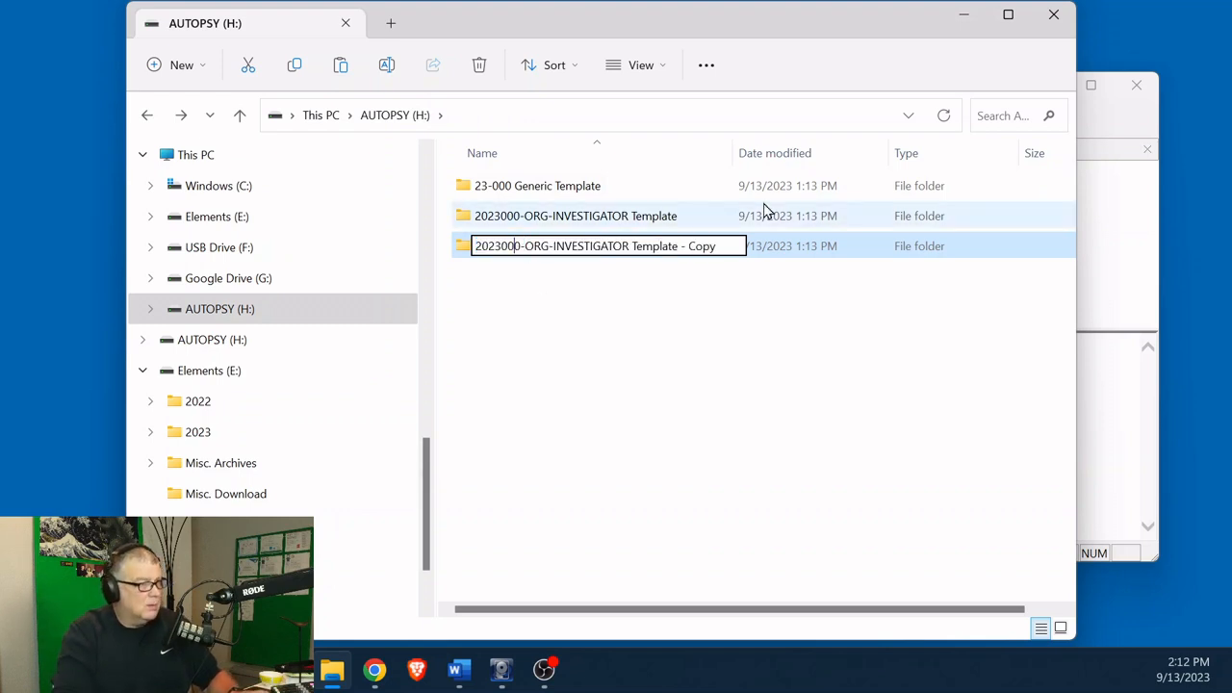
key("BackSpace")
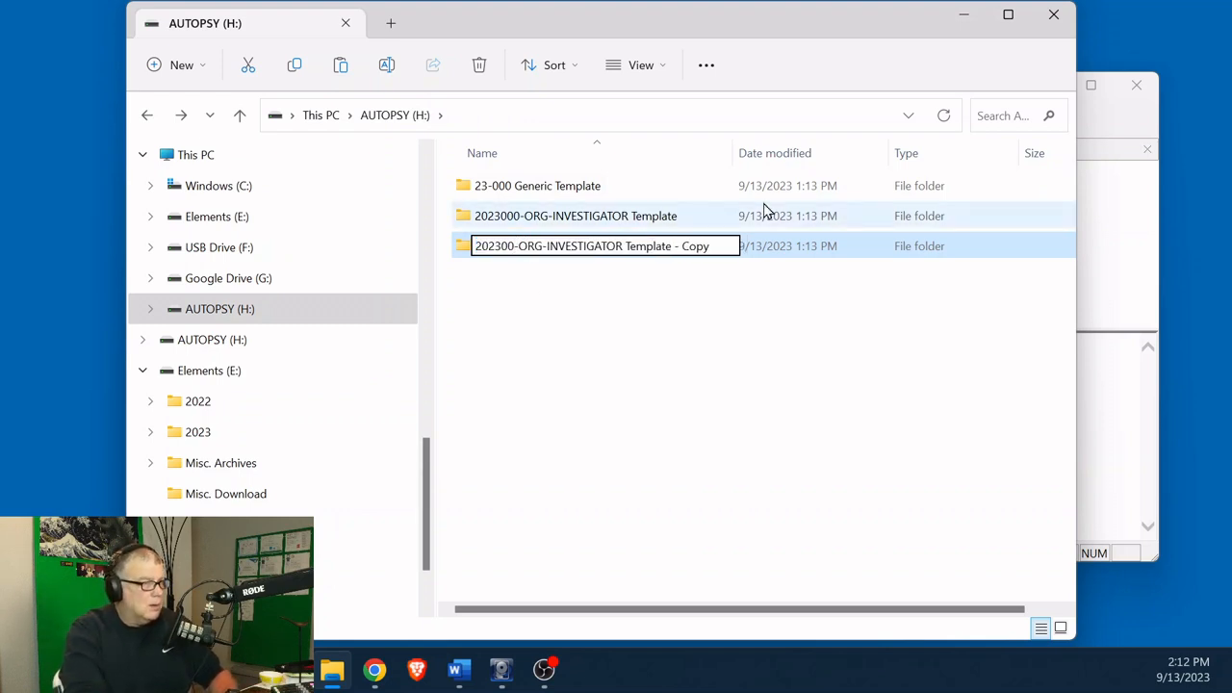
type("2")
key("BackSpace")
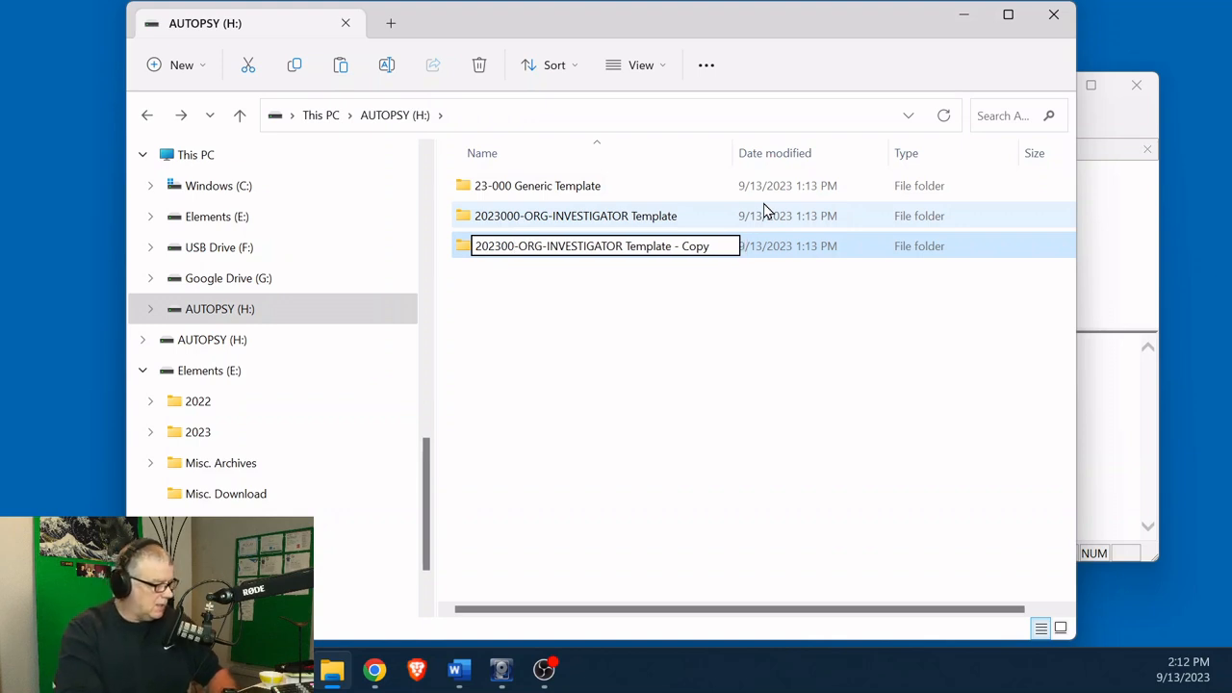
type("1")
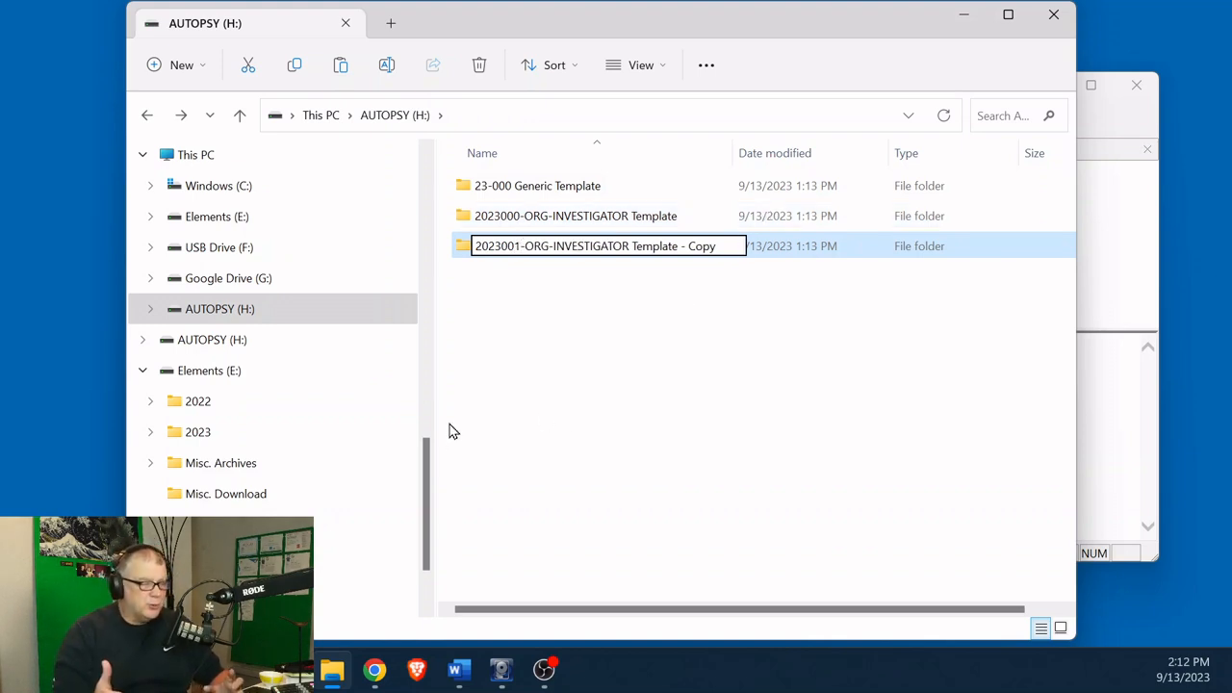
double_click(536, 249)
left_click(551, 248)
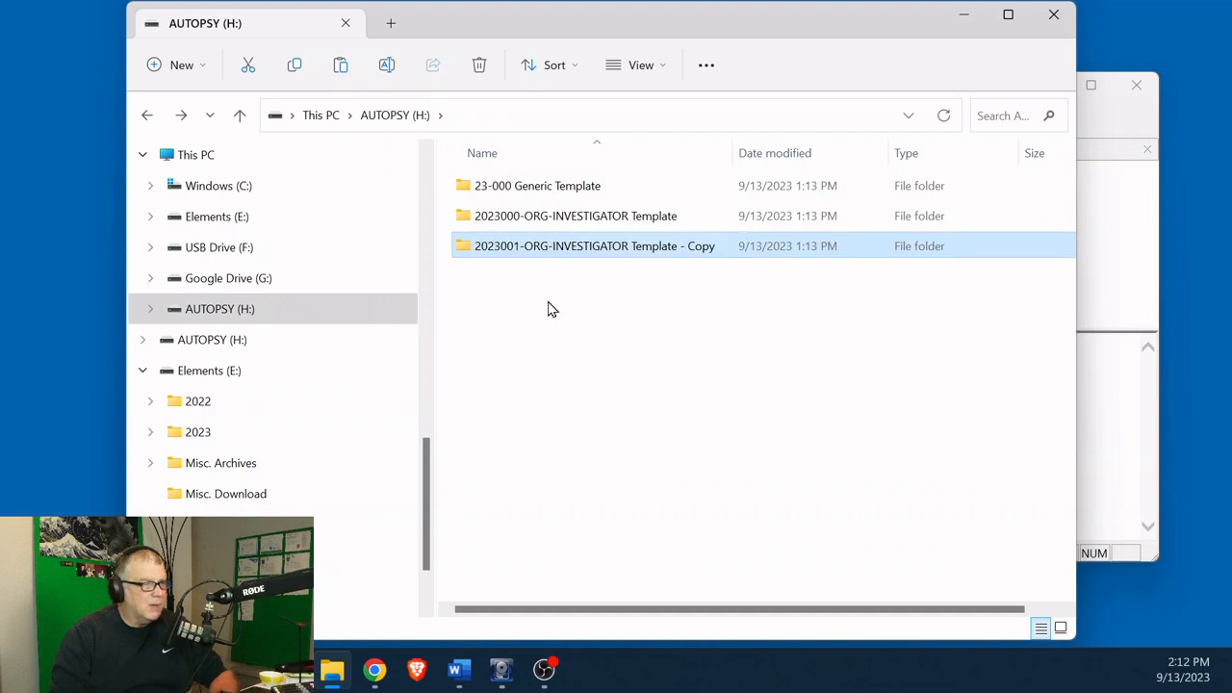
- Replace ORG in the copied folder's name with LCC, followed by a hyphen and the investigator's name in capitals
left_click(556, 248)
left_click(550, 246)
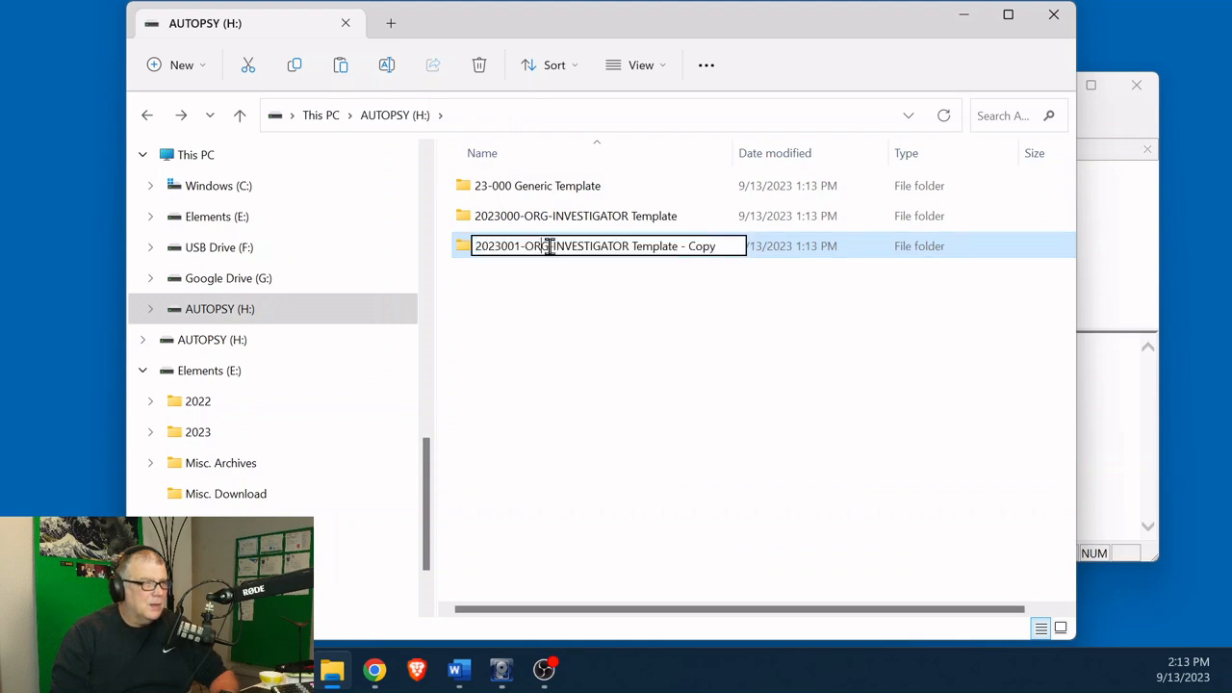
key("BackSpace")
key("BackSpace")
key("BackSpace")
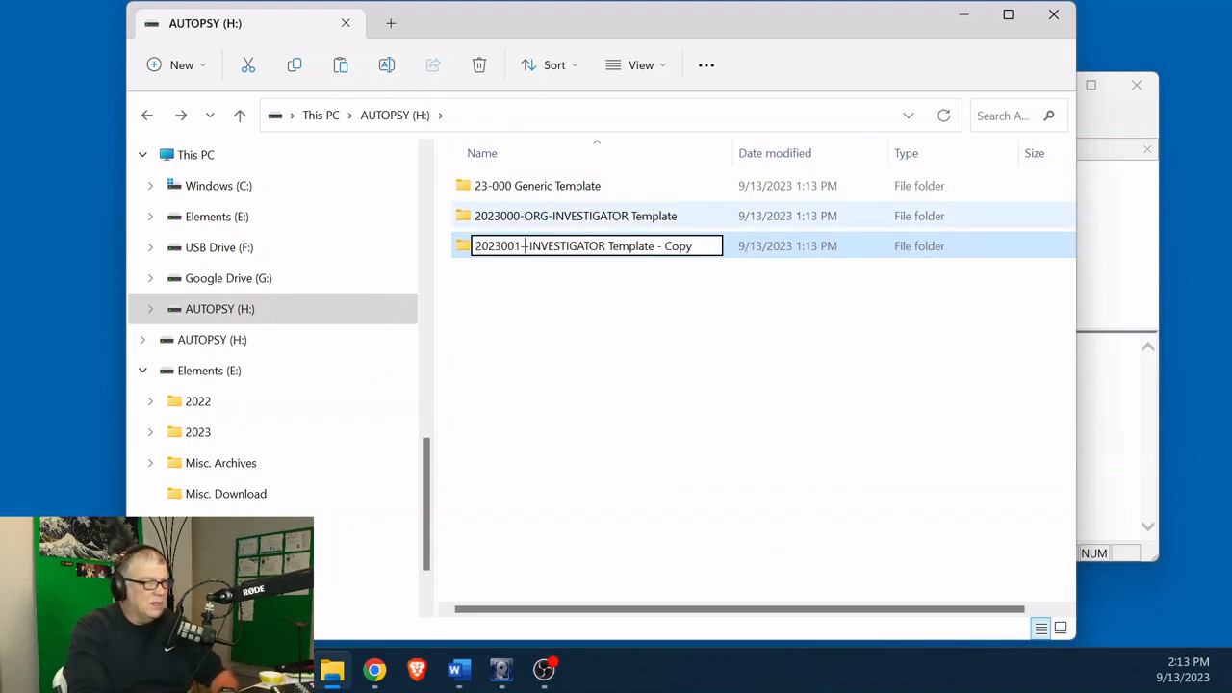
type("z")
key("BackSpace")
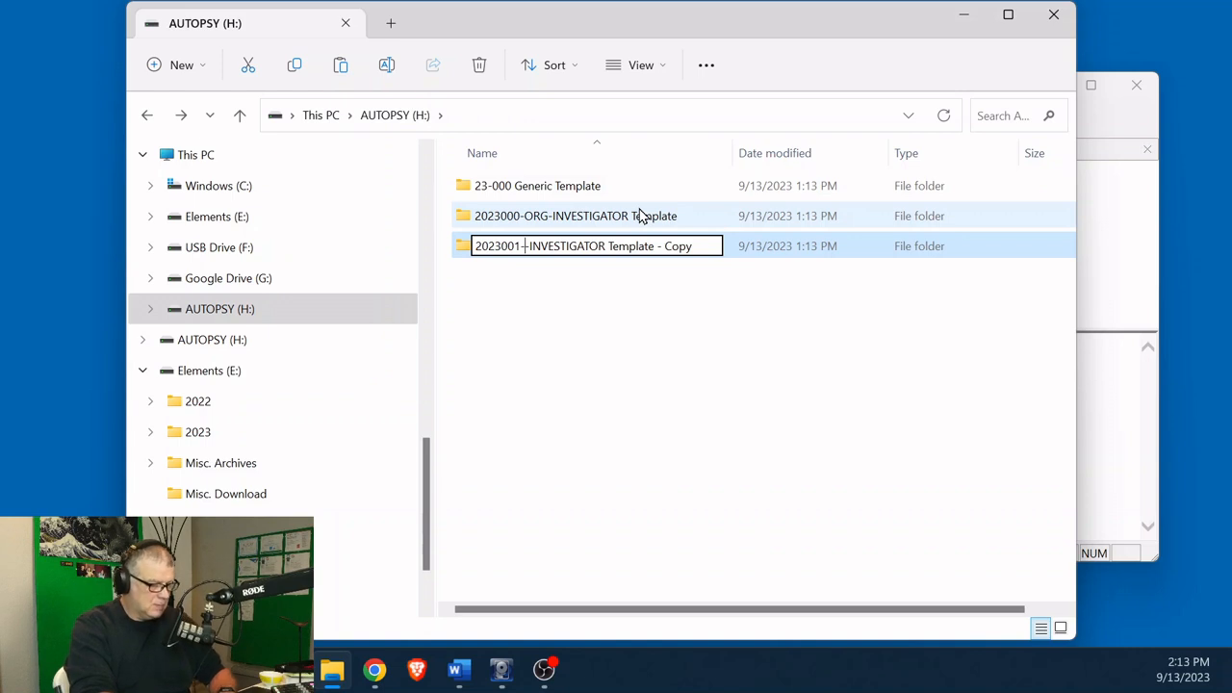
type("LCC -")
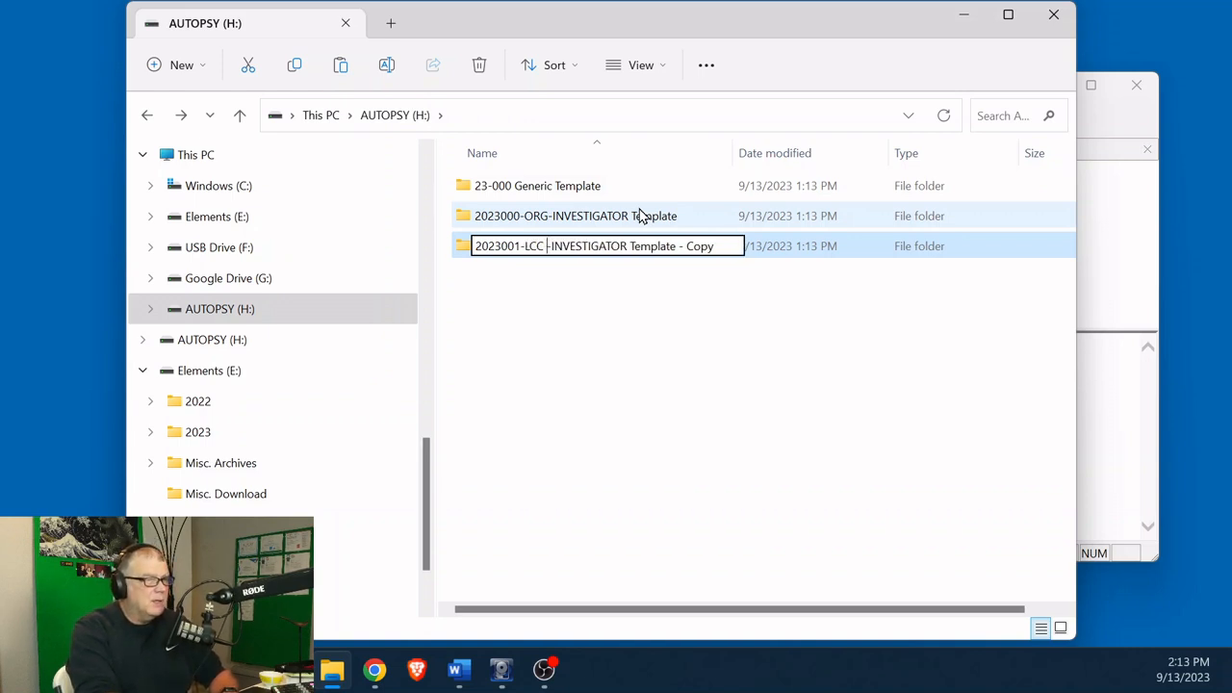
key("BackSpace")
key("BackSpace")
key("BackSpace")
type("-NDI")
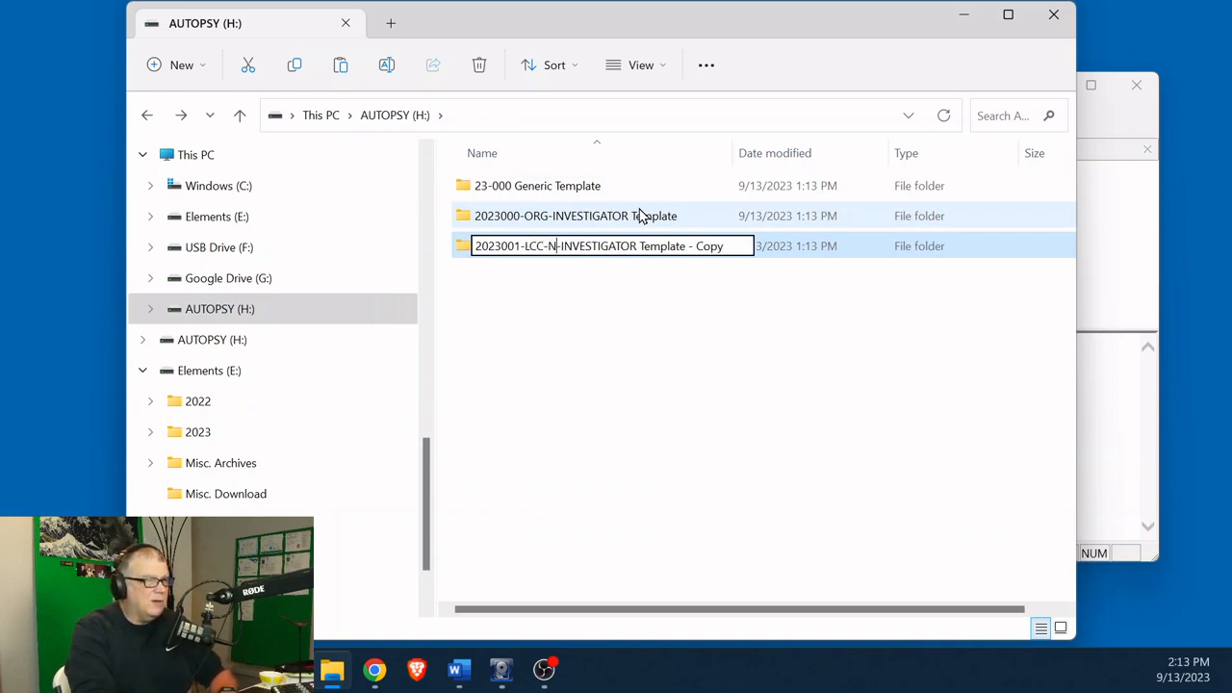
type("TIRRO")
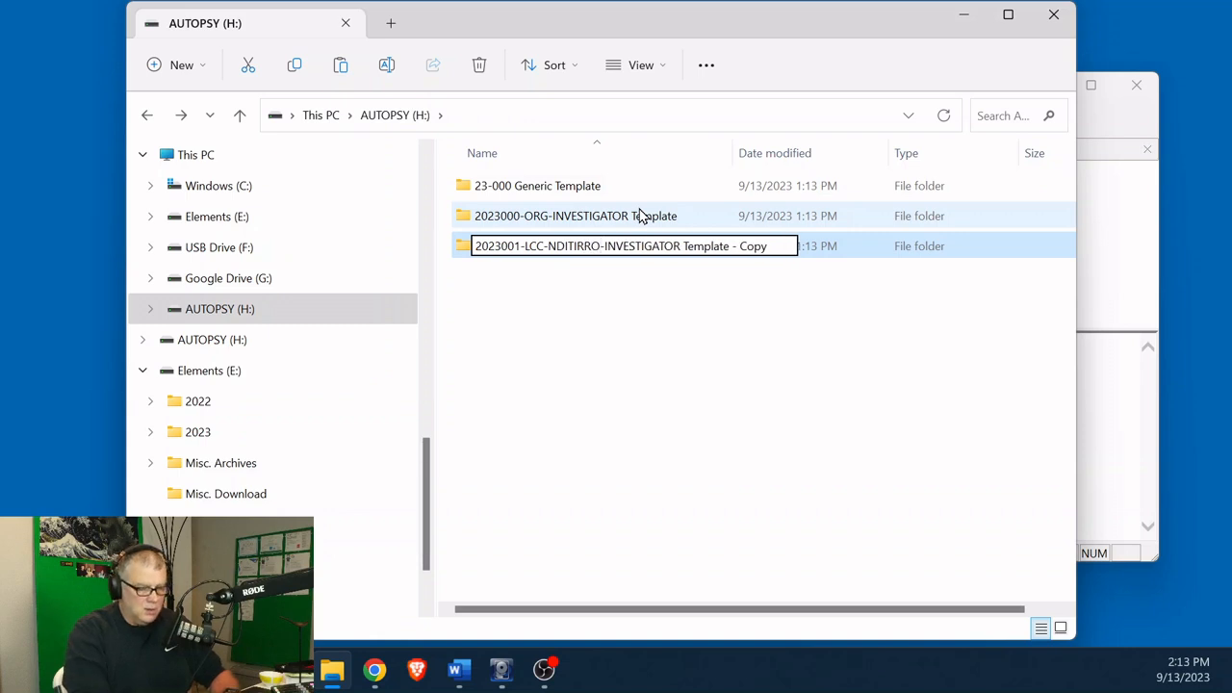
- Remove the leftover "-INVESTIGATOR Template - Copy" text from the end of the new case folder's name
key("Delete")
key("Delete")
key("Delete")
key("Delete")
key("Delete")
key("Delete")
key("Delete")
key("Delete")
key("Delete")
key("Delete")
key("Delete")
key("Delete")
key("Delete")
key("Delete")
key("Delete")
key("Delete")
key("Delete")
key("Delete")
key("Delete")
key("Delete")
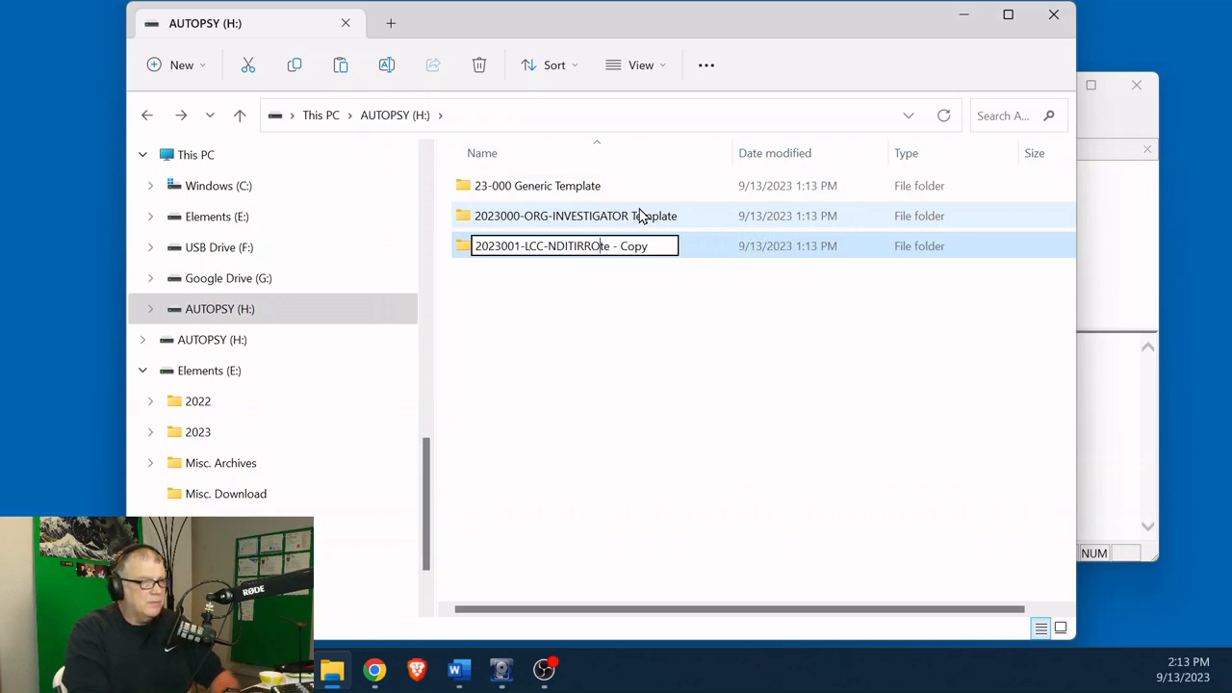
key("Delete")
key("Delete")
key("Delete")
key("Delete")
key("Delete")
key("Delete")
key("Delete")
key("Delete")
key("Delete")
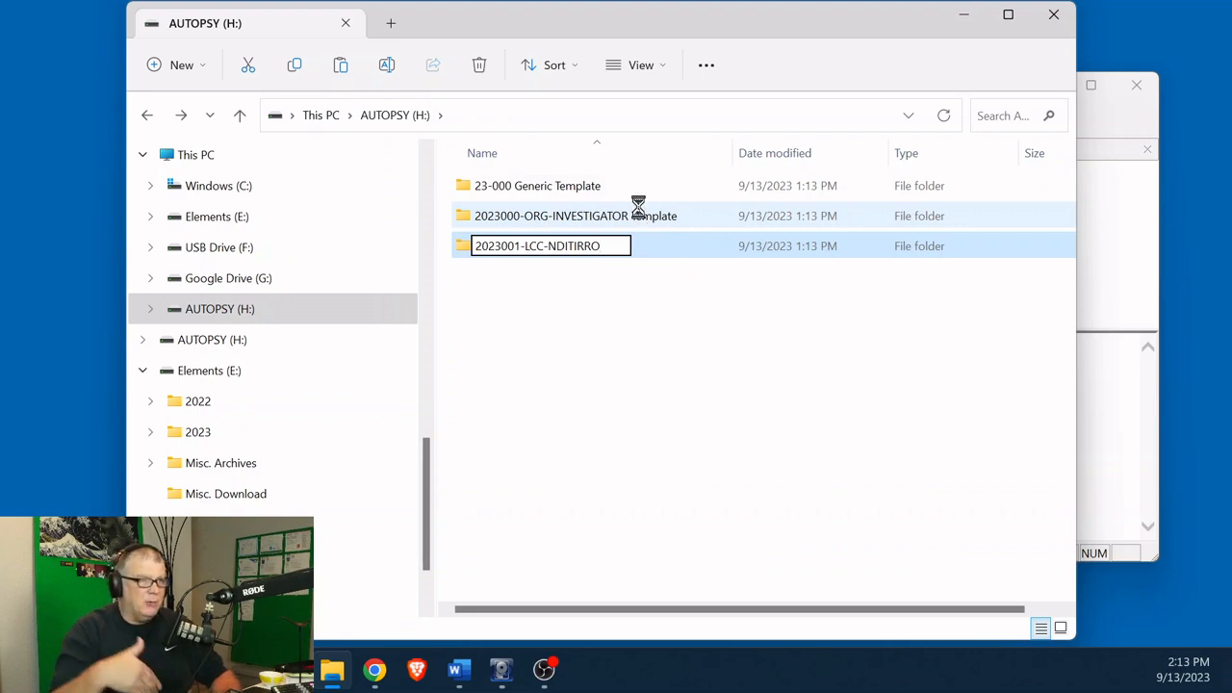
key("Return")
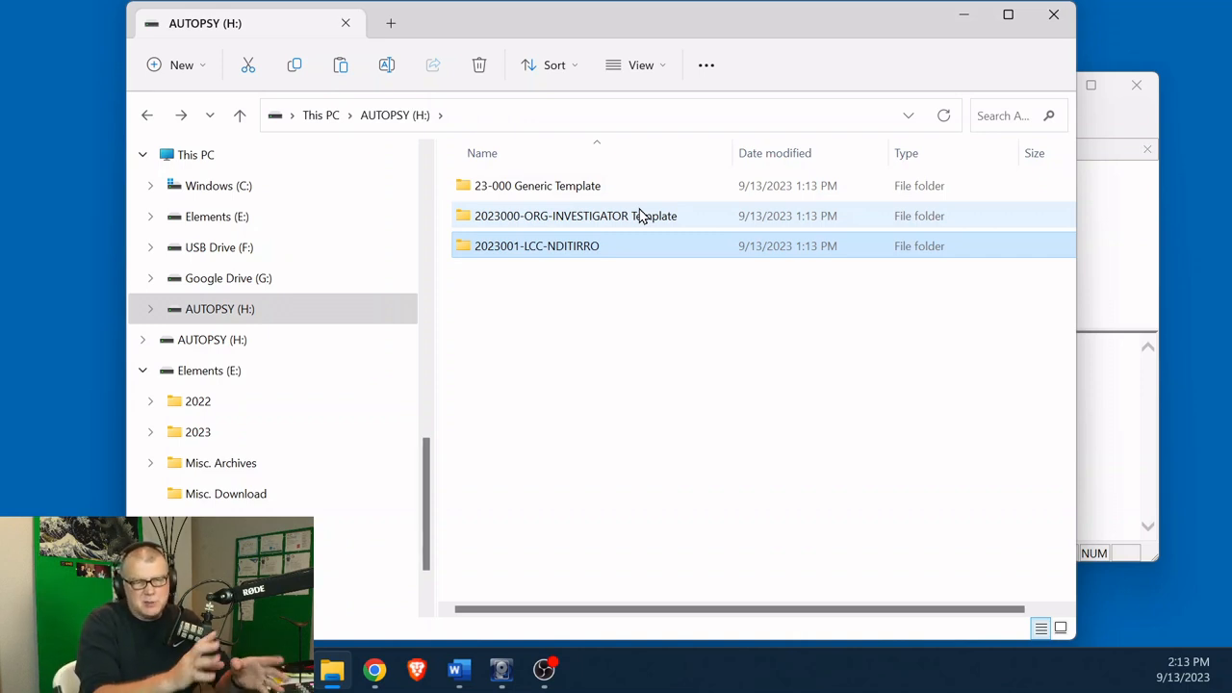
- Open the new 2023001 case folder and look into its 20 - Images subfolder
double_click(499, 252)
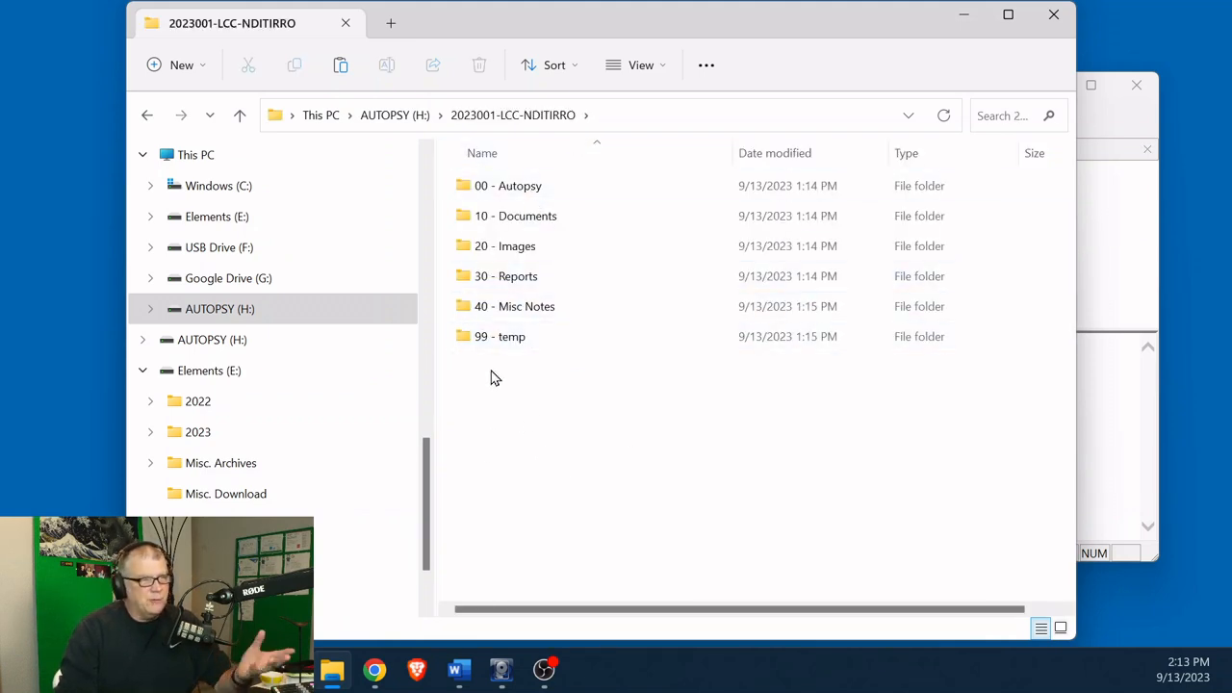
double_click(523, 254)
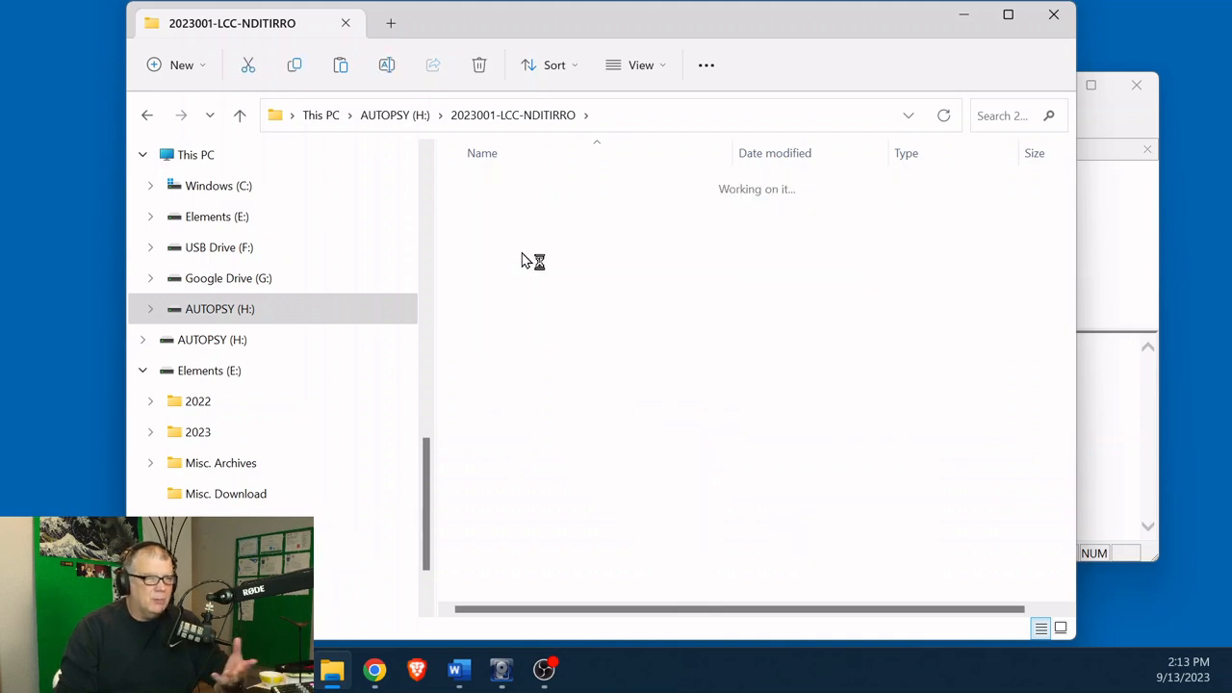
left_click(147, 116)
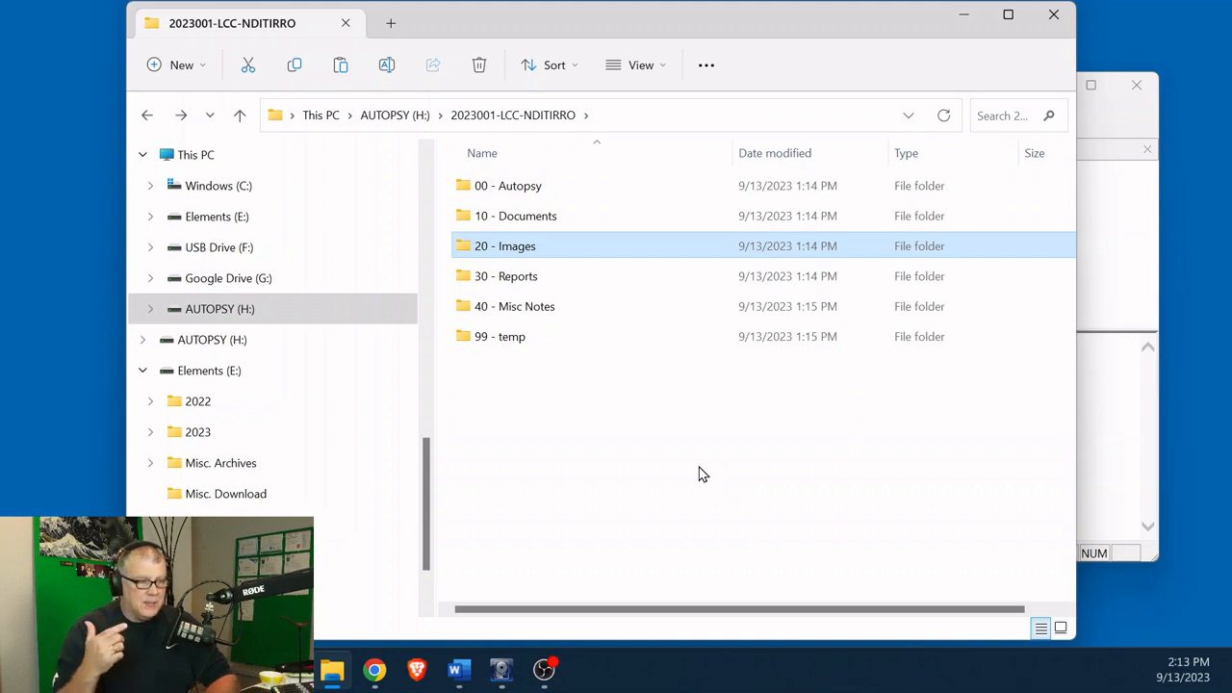
- Bring up FTK Imager, and view the contents of the SUSPECTDISK (I:) drive in File Explorer
left_click(500, 680)
left_click_drag(883, 102, 806, 91)
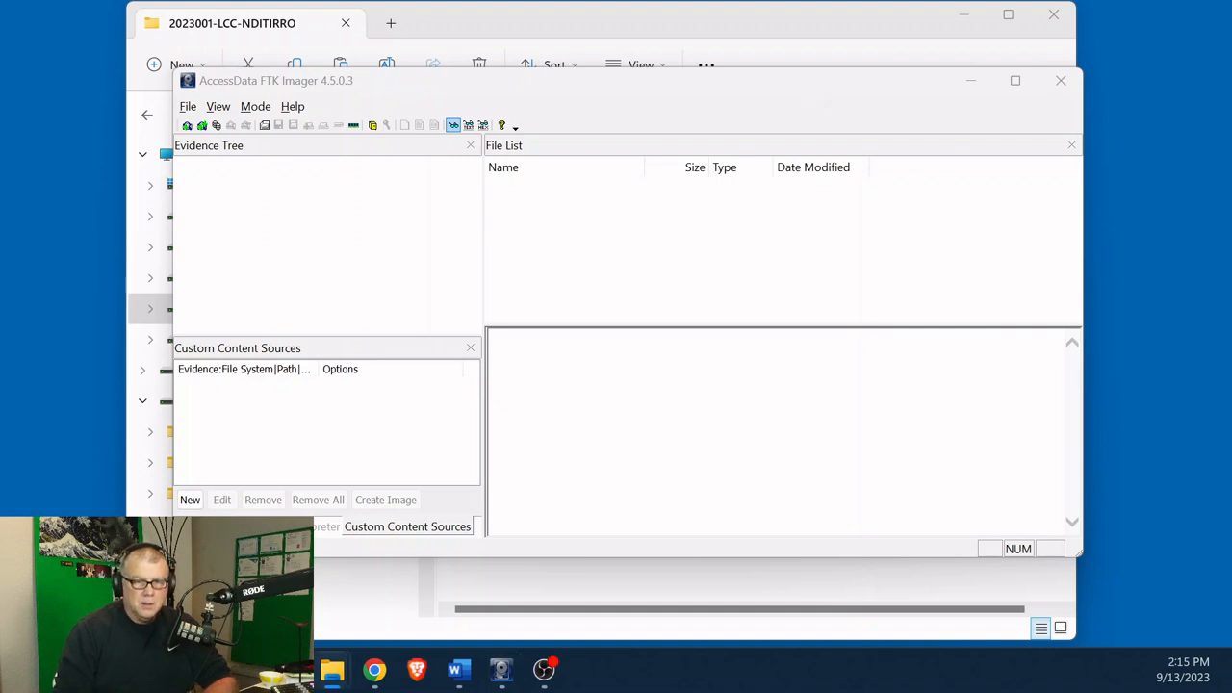
left_click_drag(1081, 48, 690, 28)
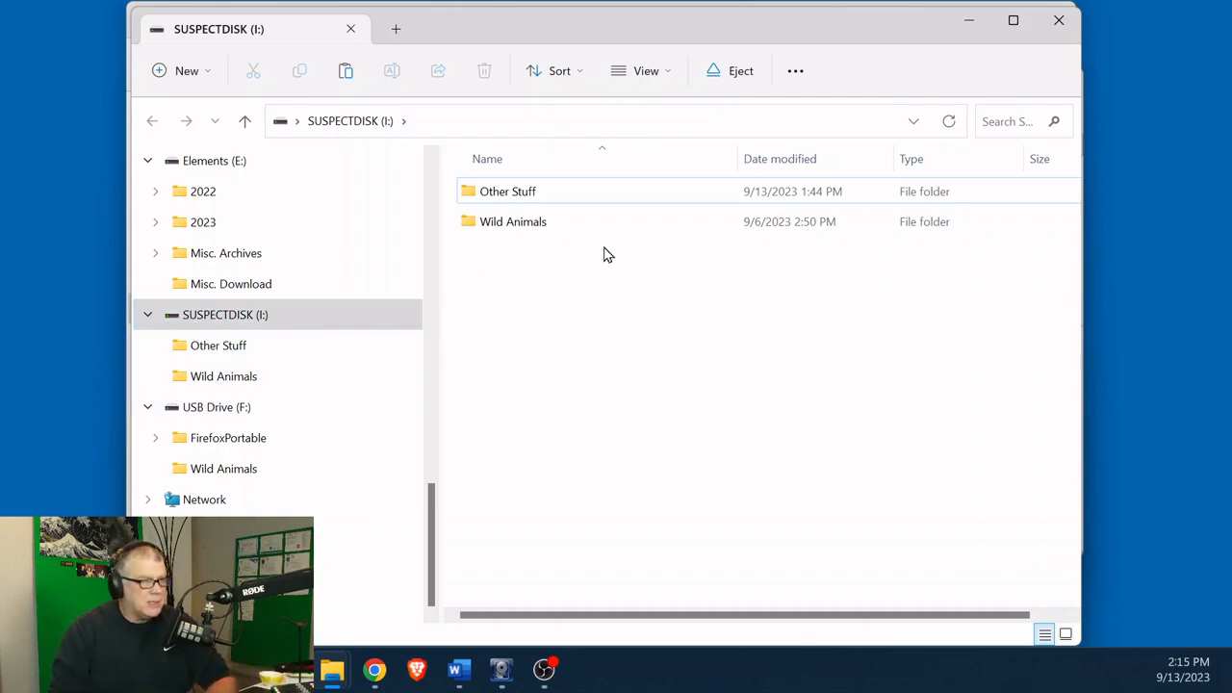
left_click(227, 327)
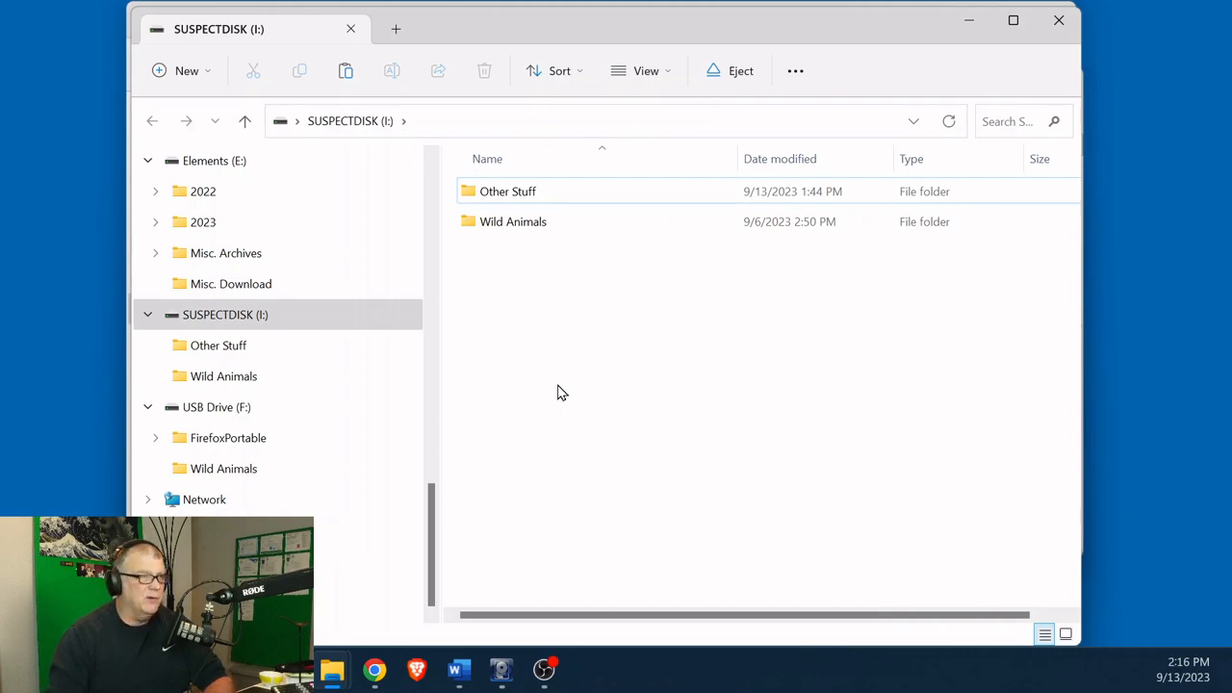
- Switch to FTK Imager and start a disk image with the physical drive PHYSICALDRIVE5 - USB DISK 20X USB Device as source
left_click(501, 671)
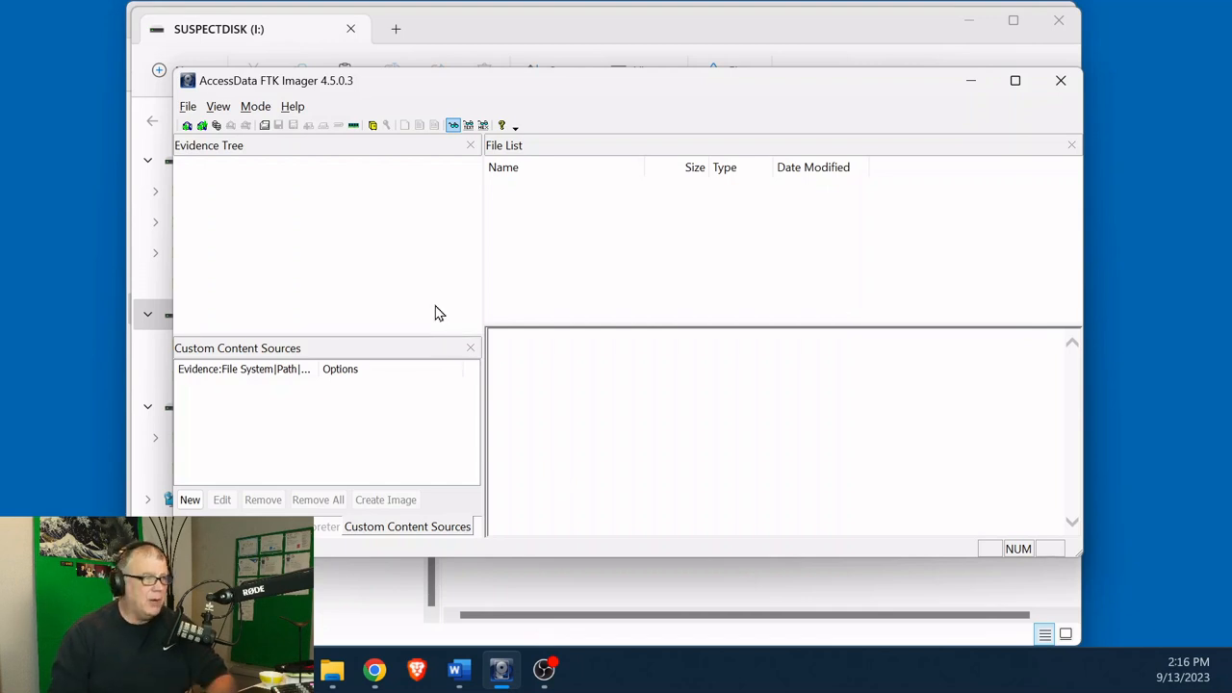
left_click(190, 107)
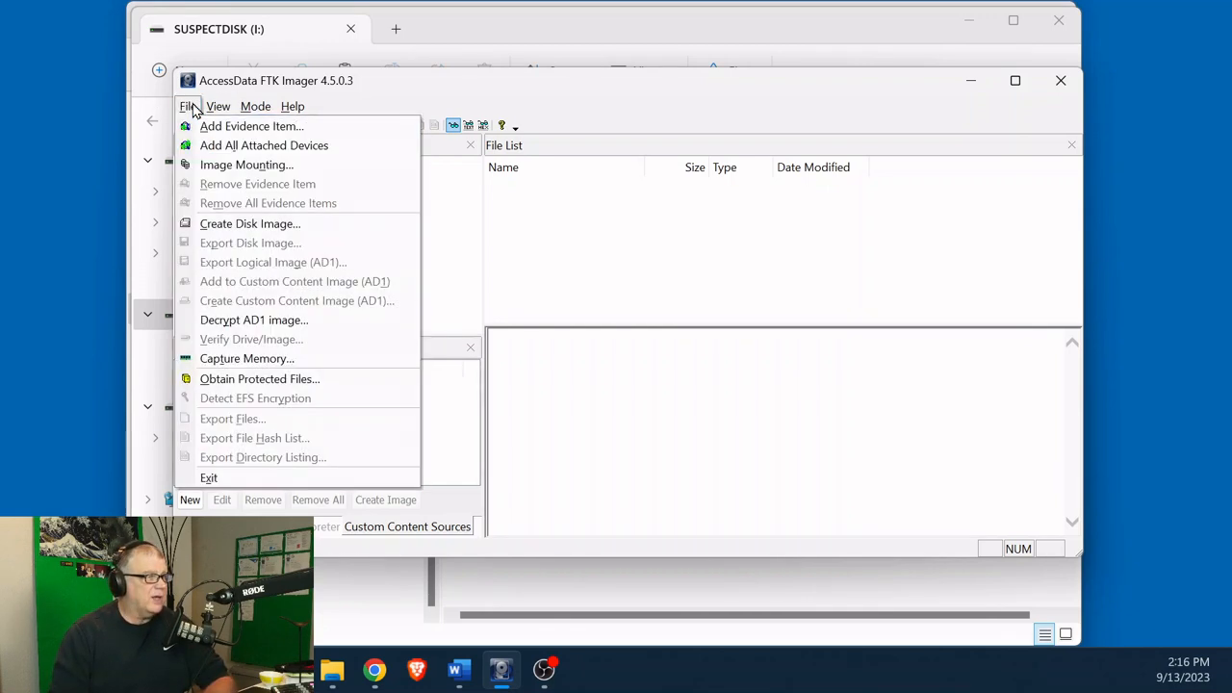
left_click(221, 231)
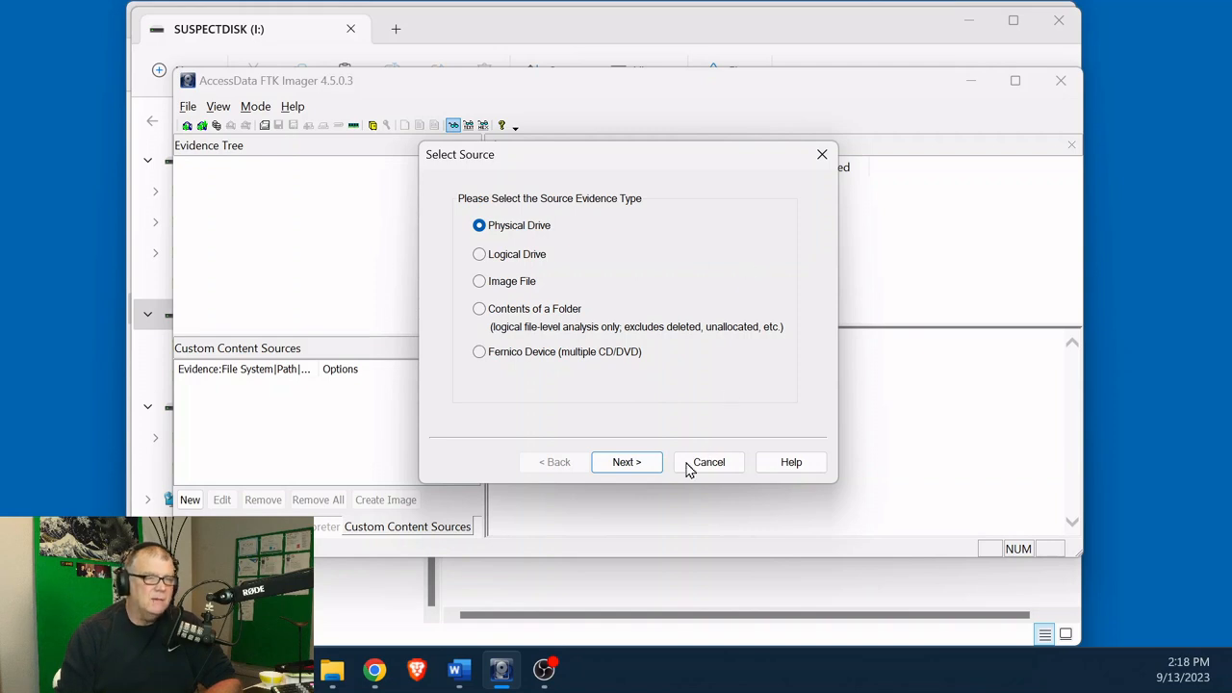
left_click(641, 468)
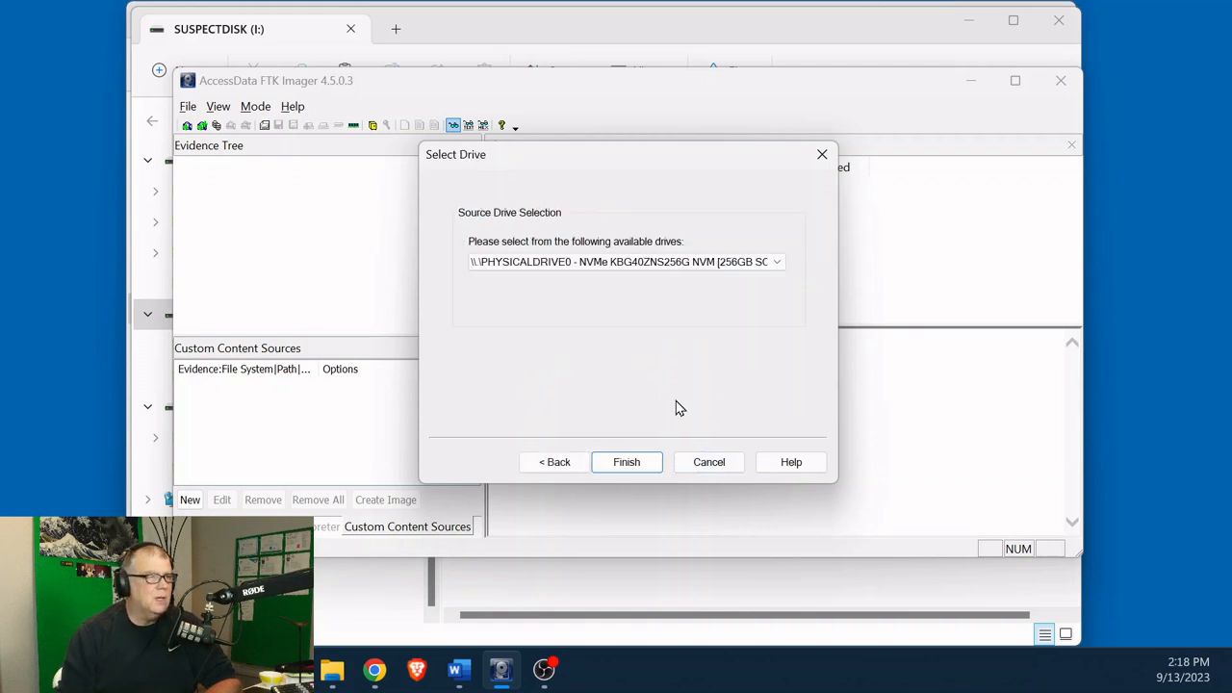
left_click(778, 262)
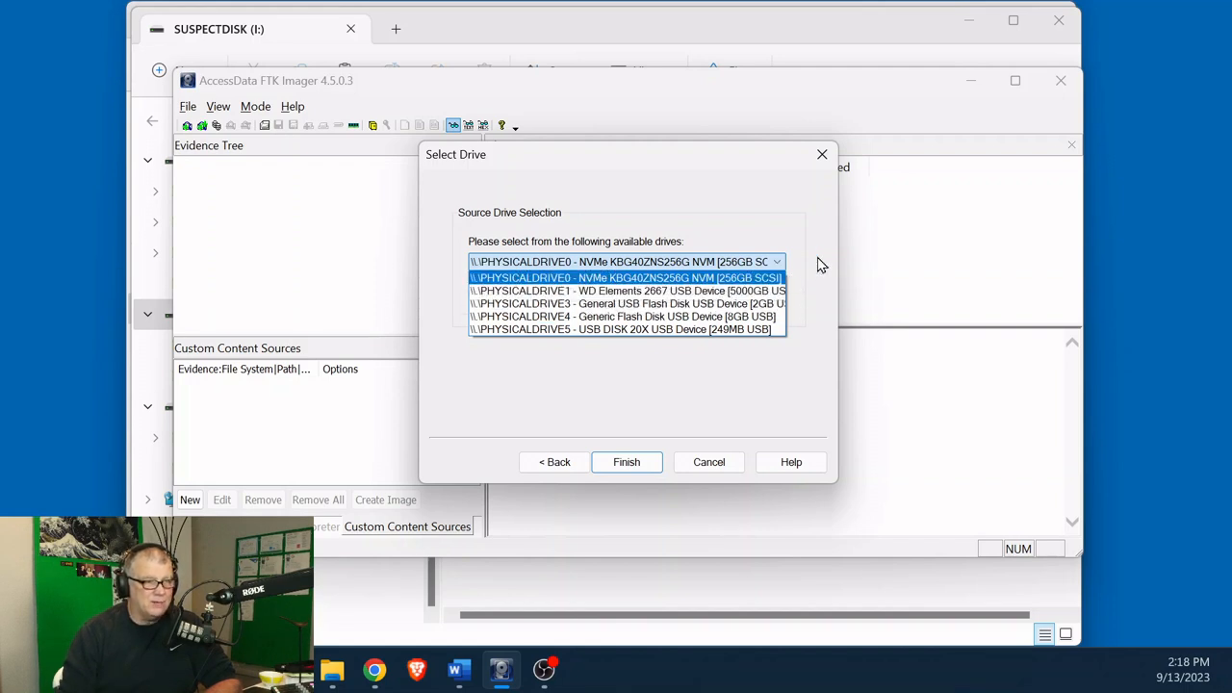
left_click(744, 330)
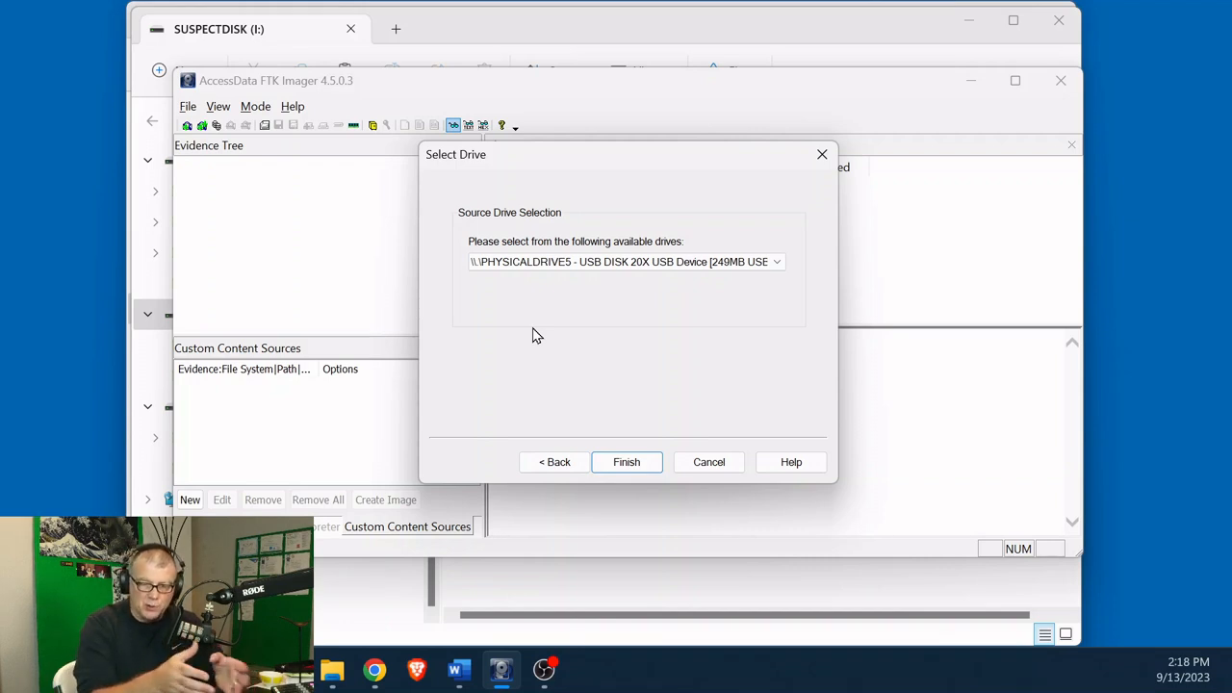
left_click(625, 464)
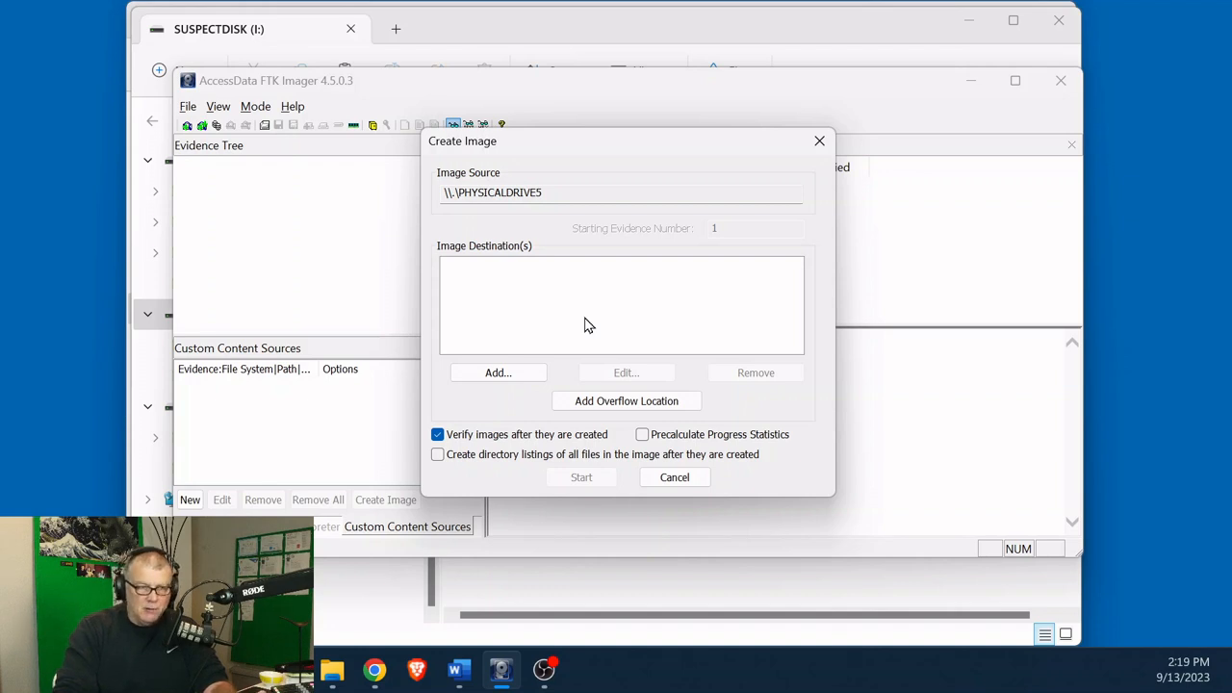
- Add a Raw (dd) image destination, and enter the 2023001-LCC case number with the investigator's name appended and evidence number 001
left_click(496, 373)
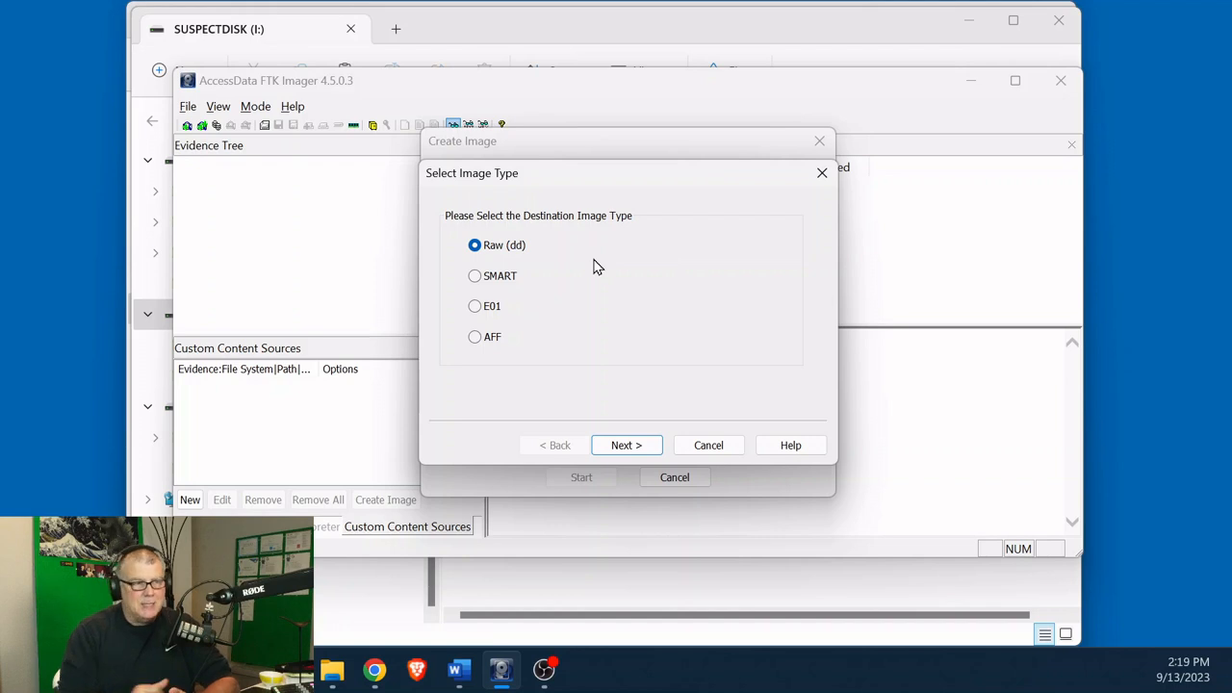
left_click(629, 449)
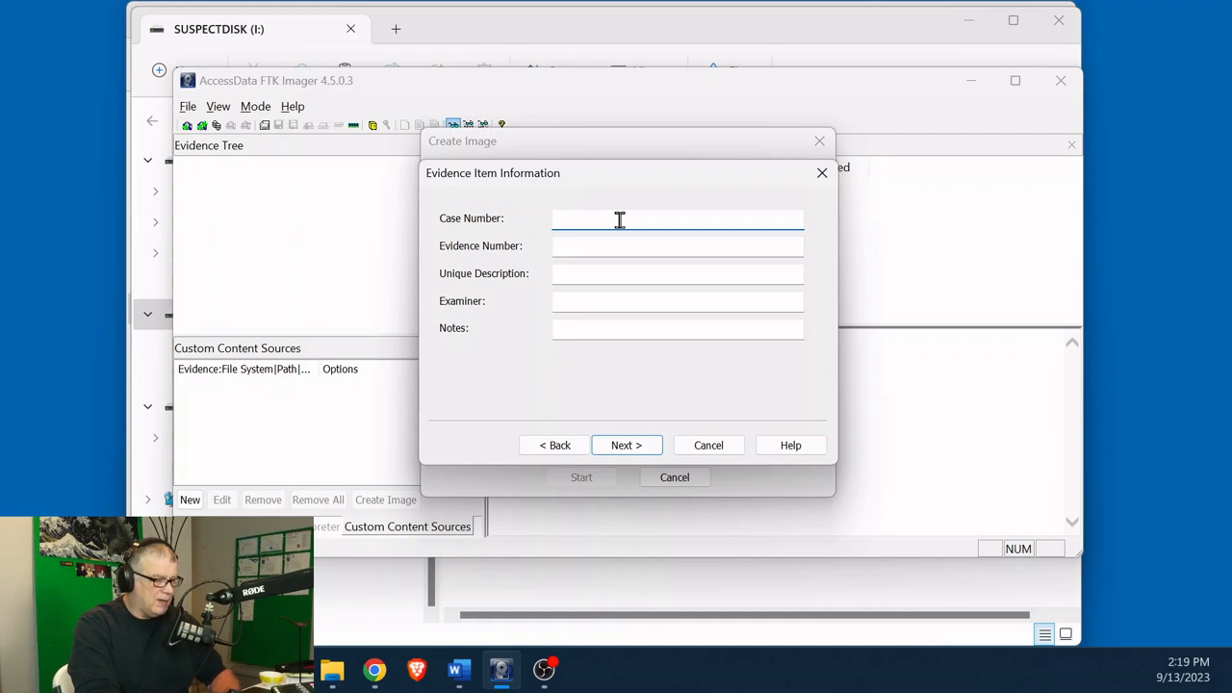
type("2023")
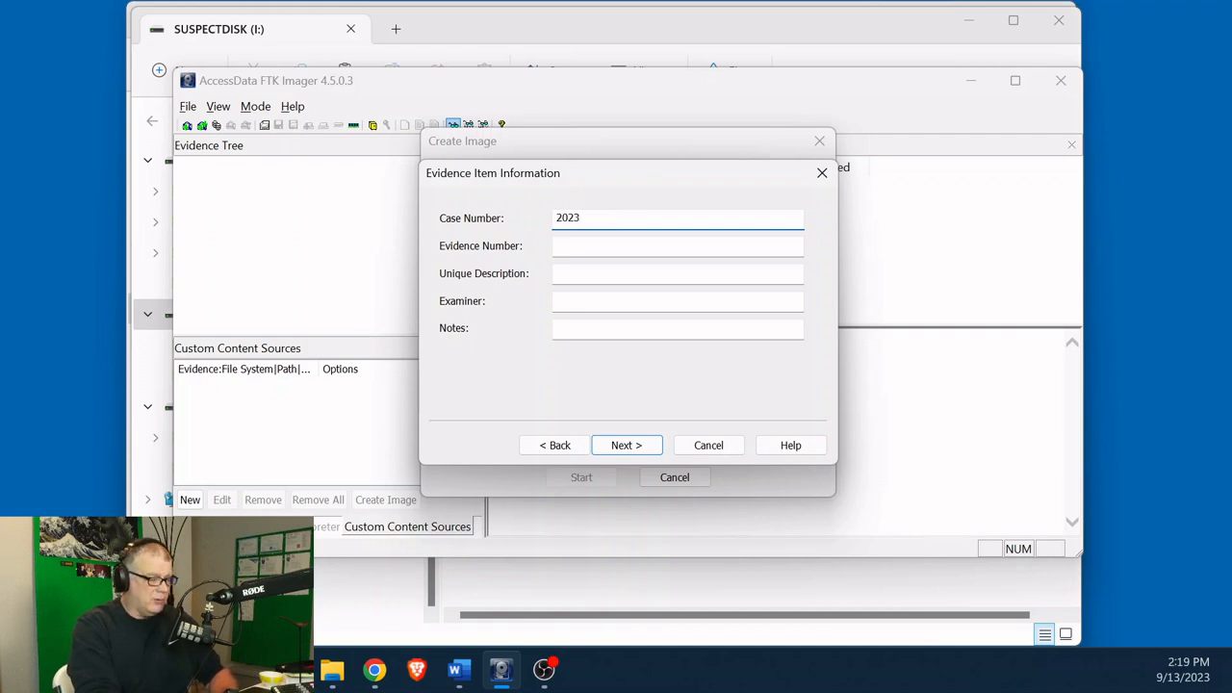
type("001-L")
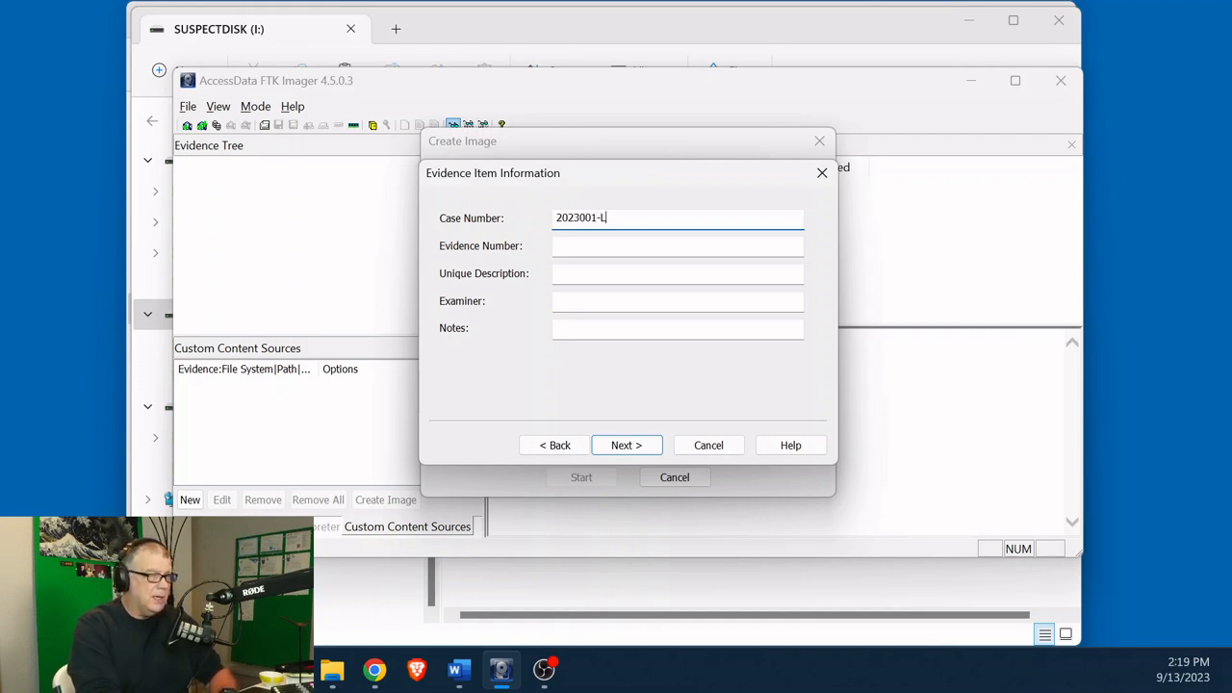
type("CC-NDITIRRO")
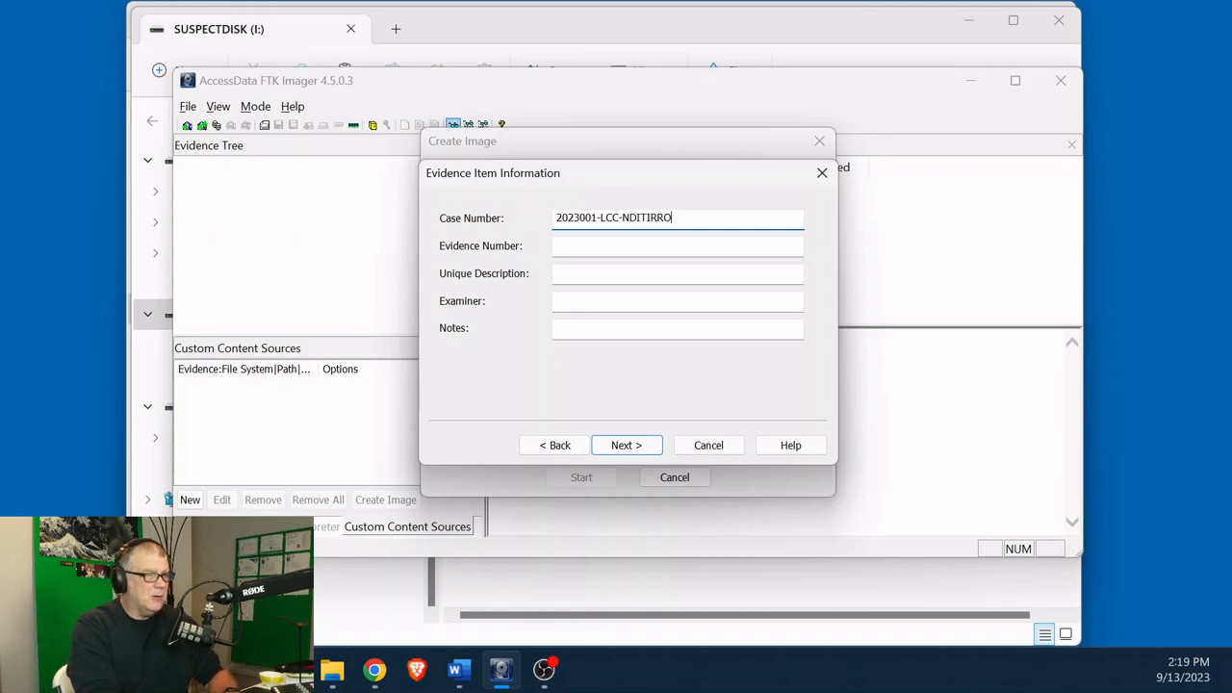
key("Tab")
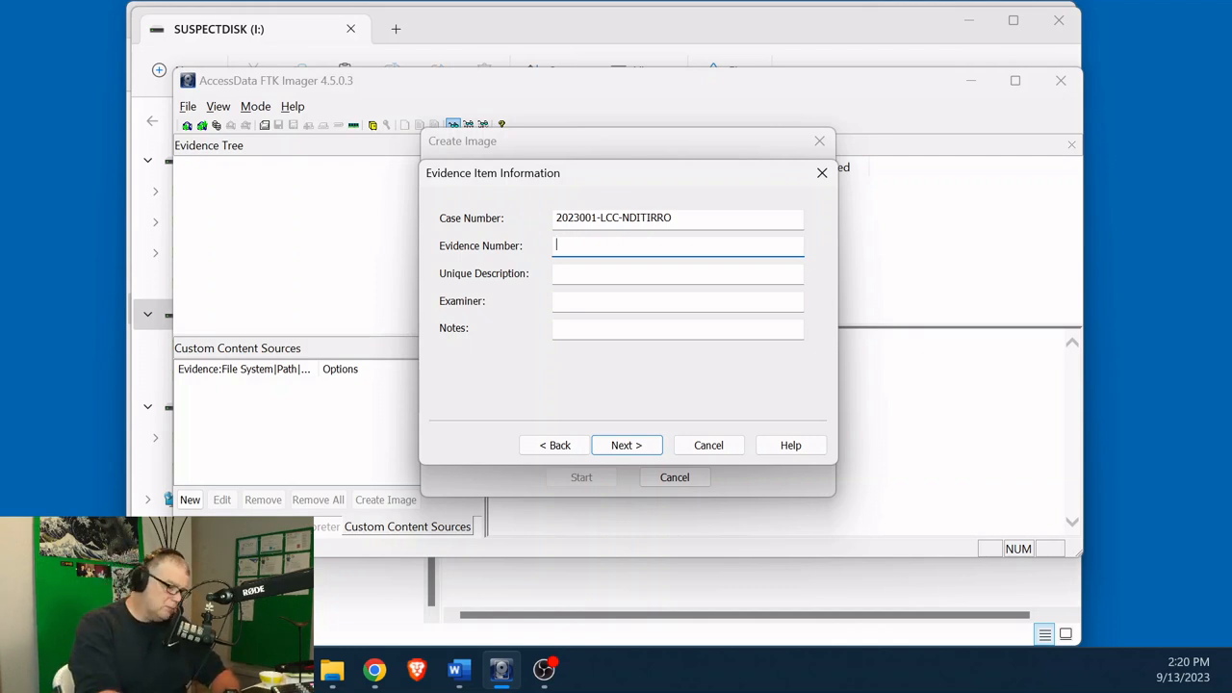
type("001")
key("Tab")
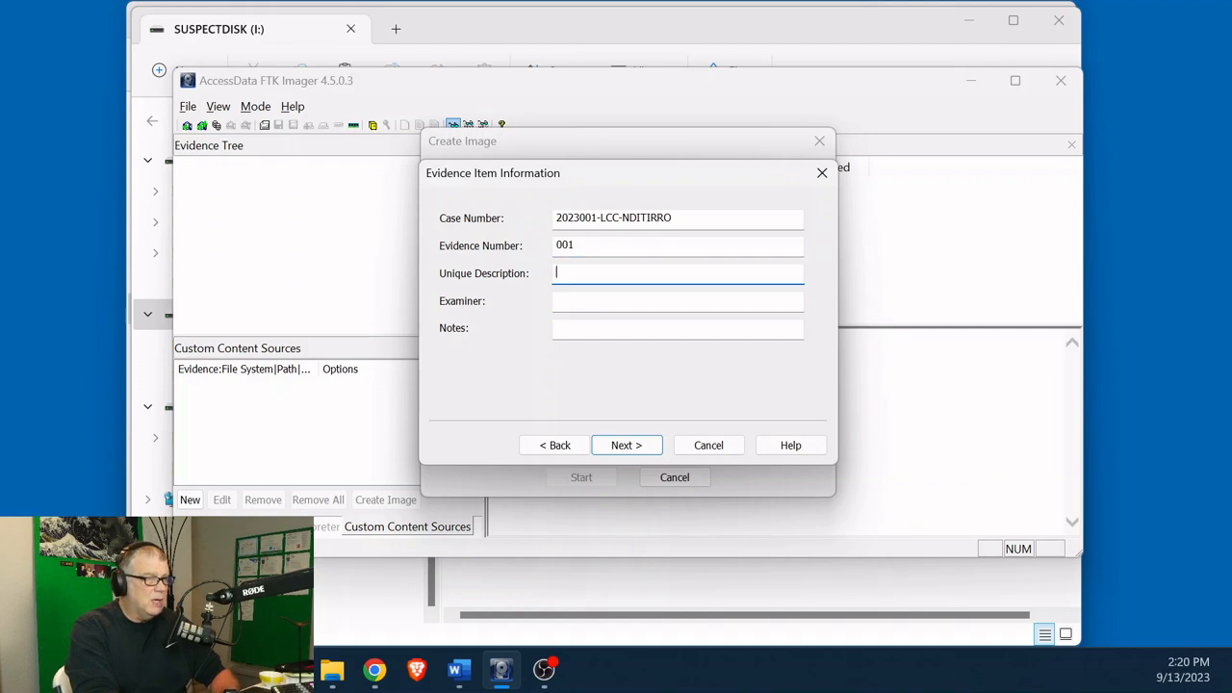
- Enter "Small Red and Silver USB Drive with 250MB Label" as the evidence item's unique description
type("S")
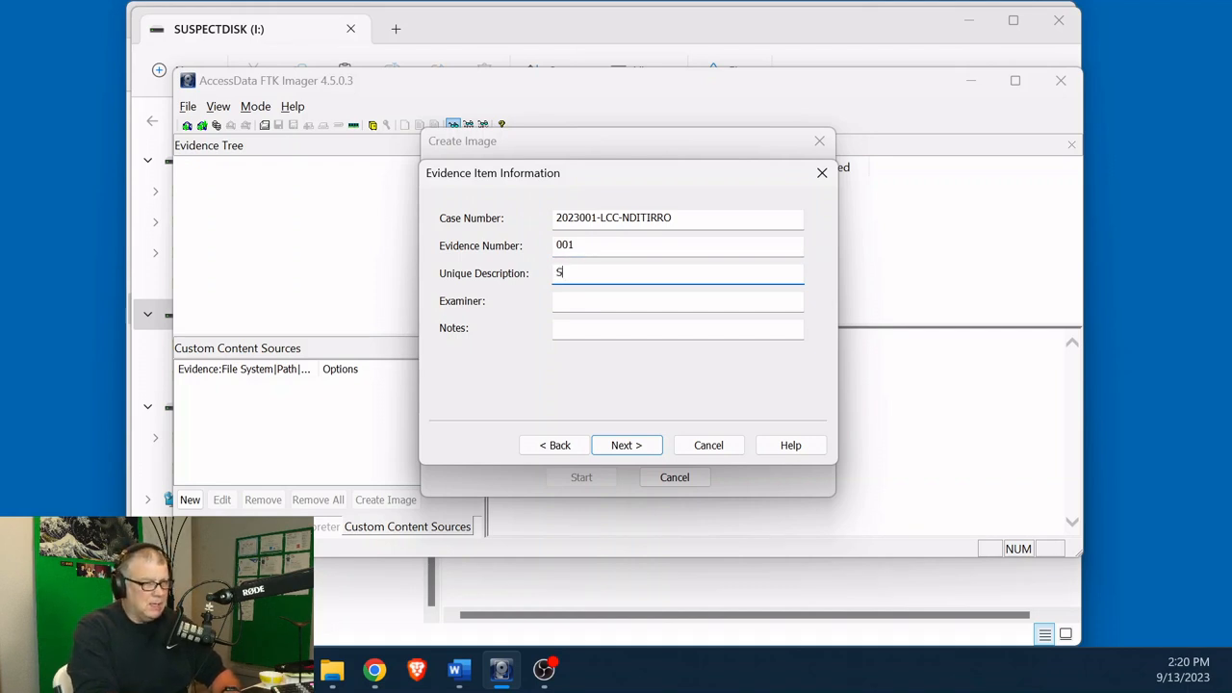
type("mall Red ")
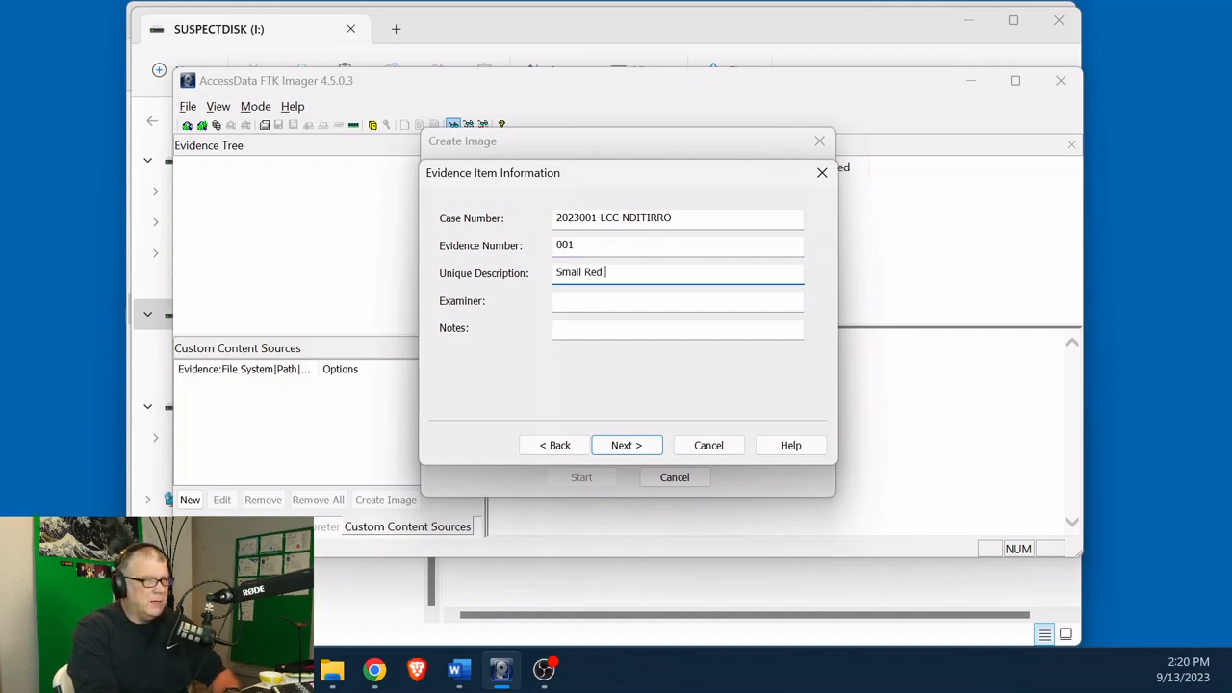
type("and Silver")
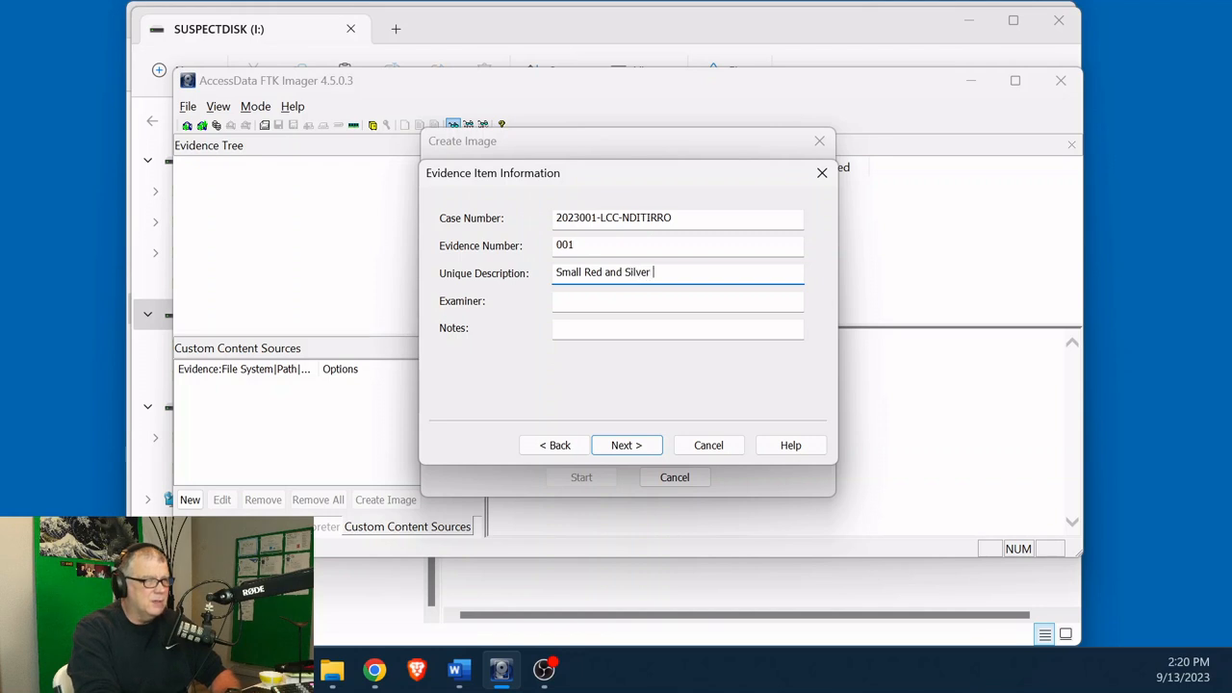
type(" USB Dri")
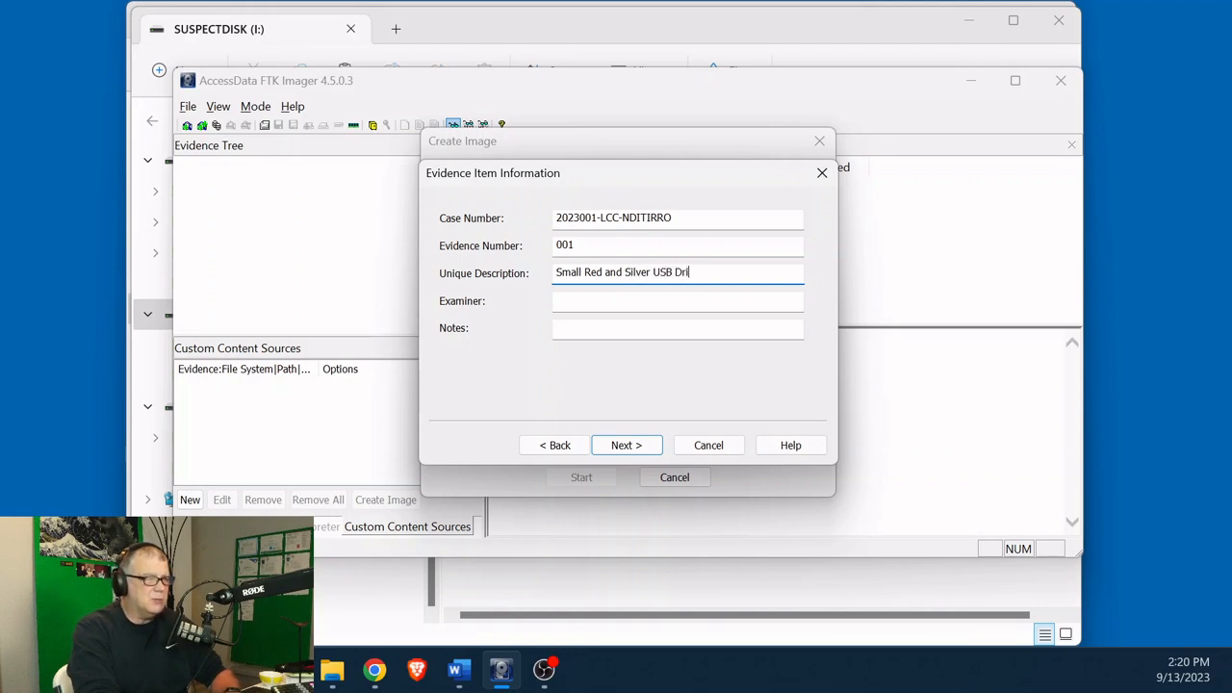
type("ve with2")
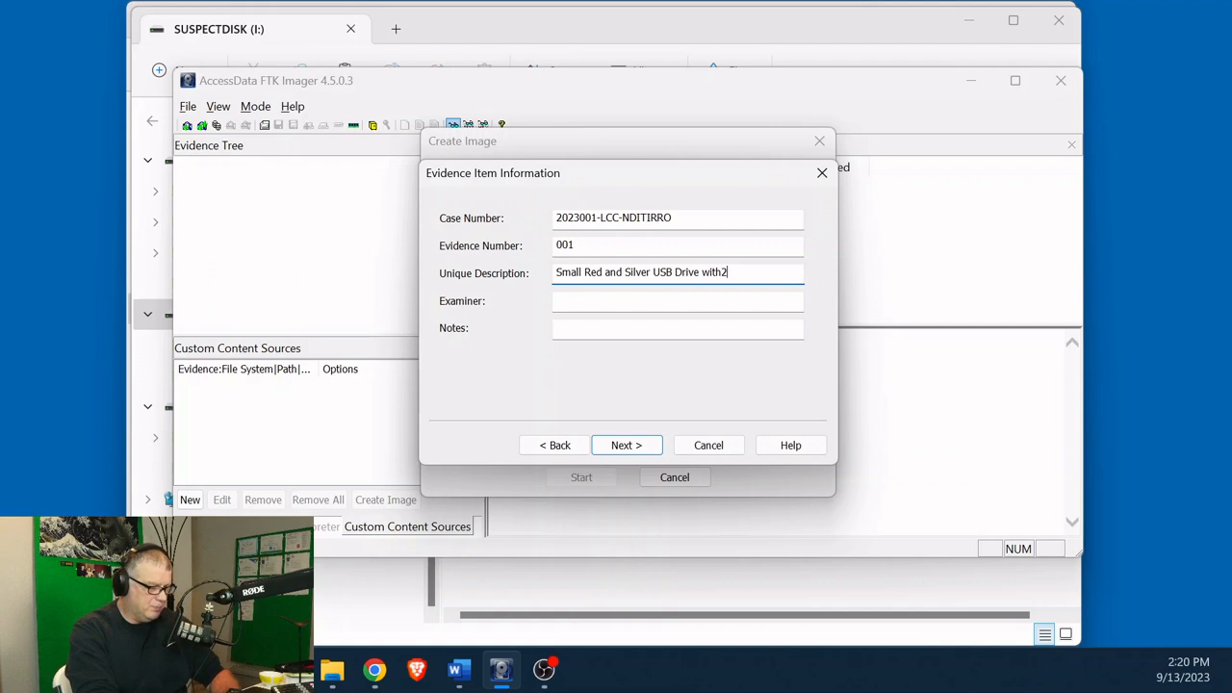
type("50M")
key("BackSpace")
key("BackSpace")
key("BackSpace")
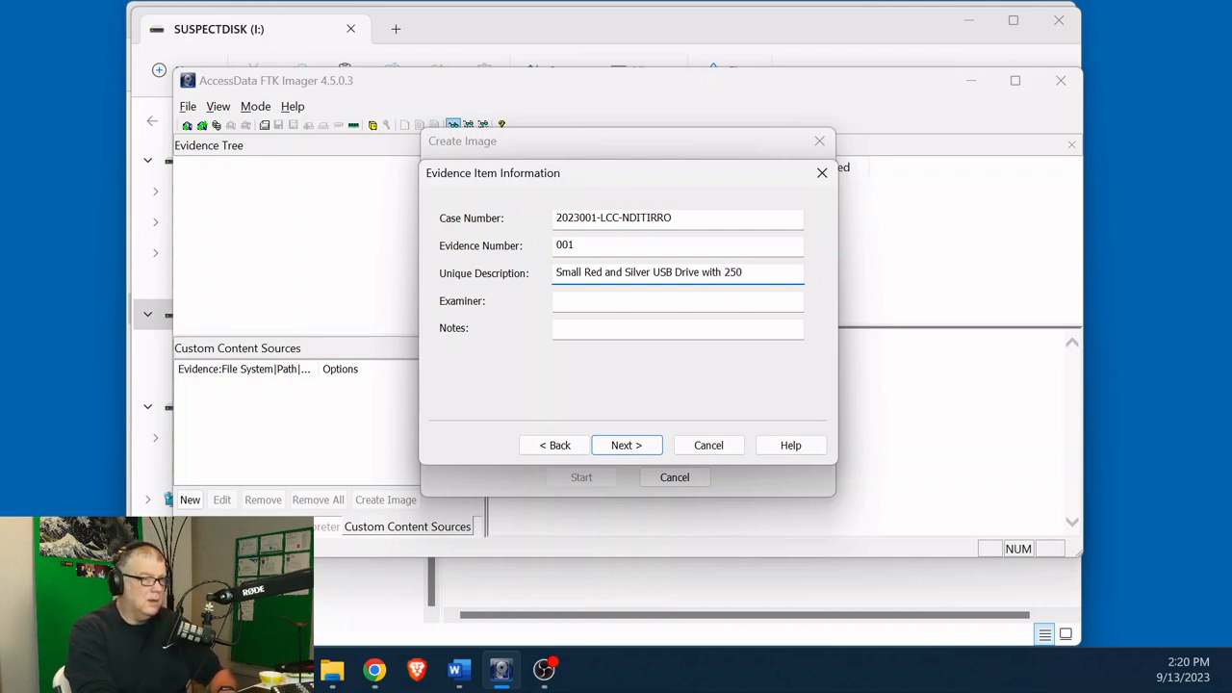
type("MB Label")
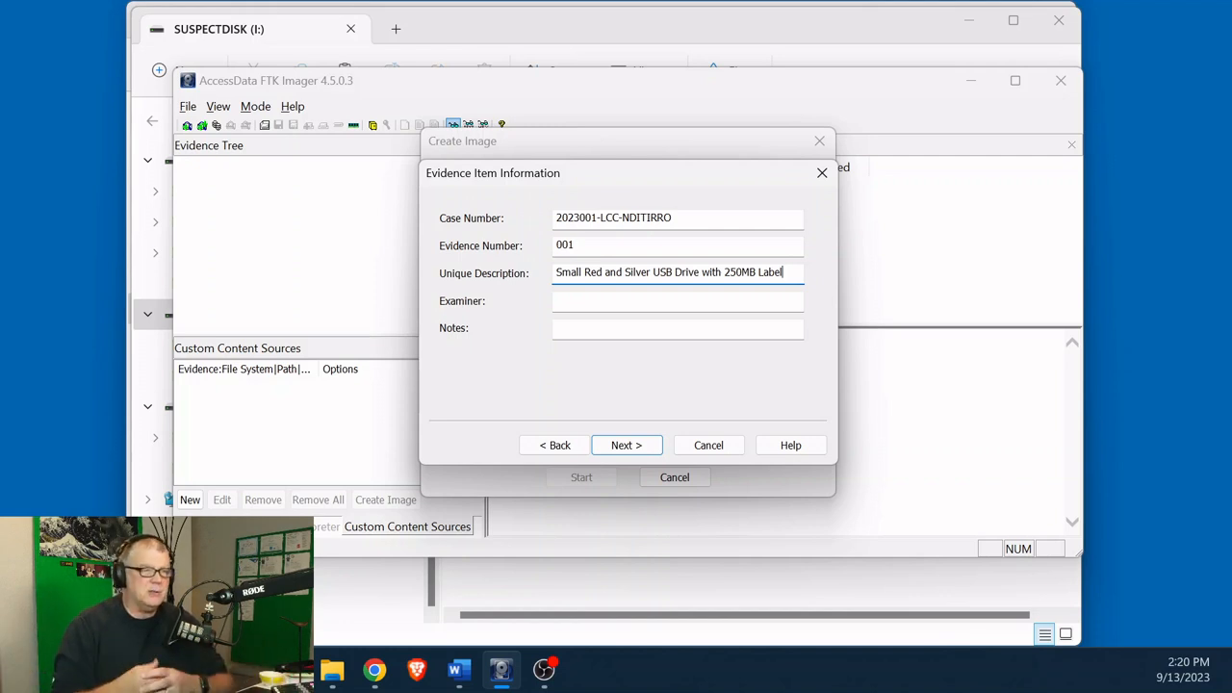
- Enter the examiner's name, leave the notes empty, and continue to the image destination settings
left_click(744, 298)
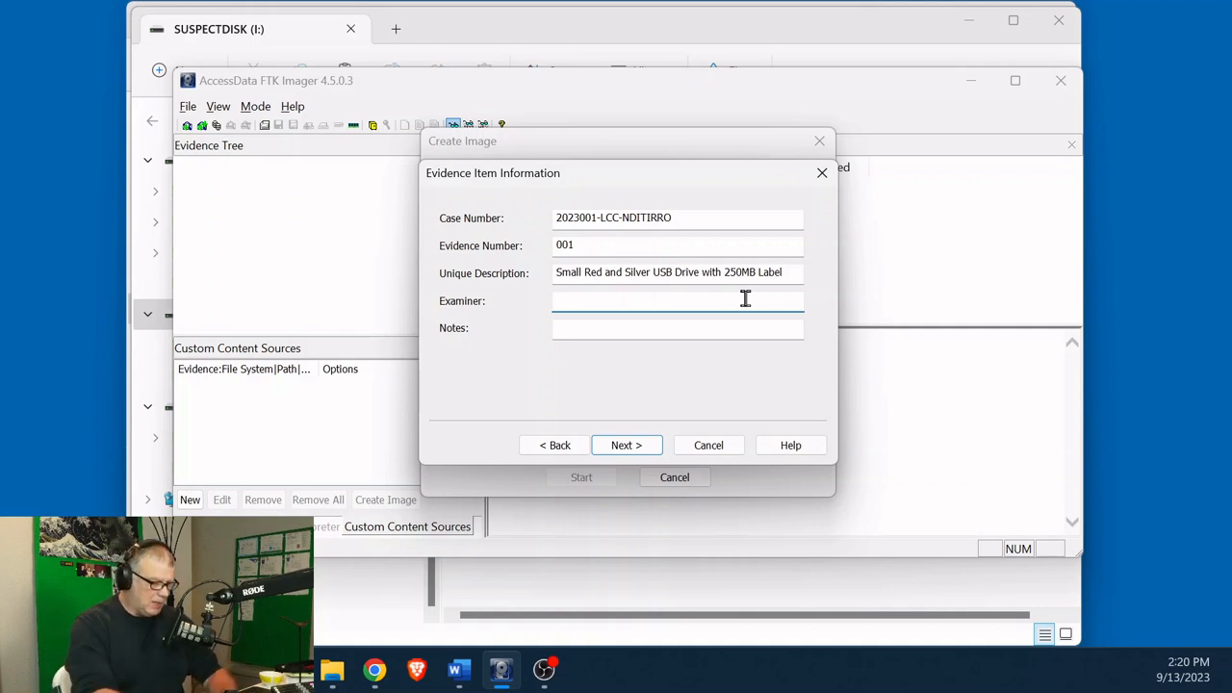
type("N. ")
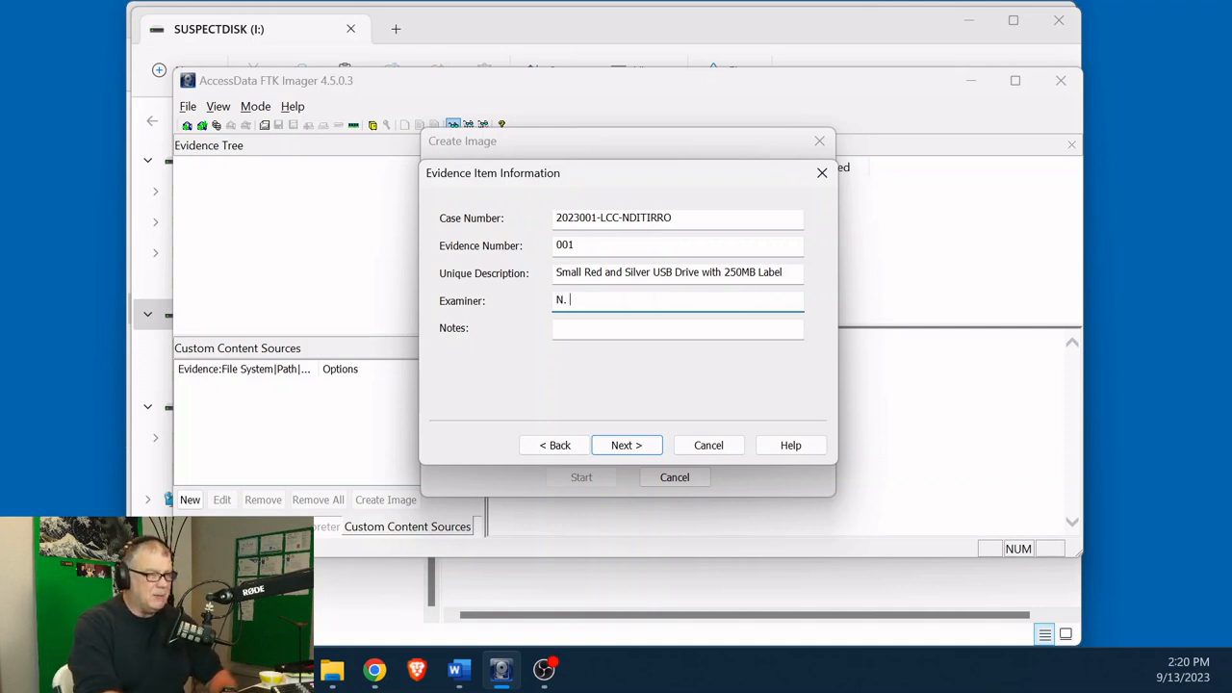
type("DiTirro")
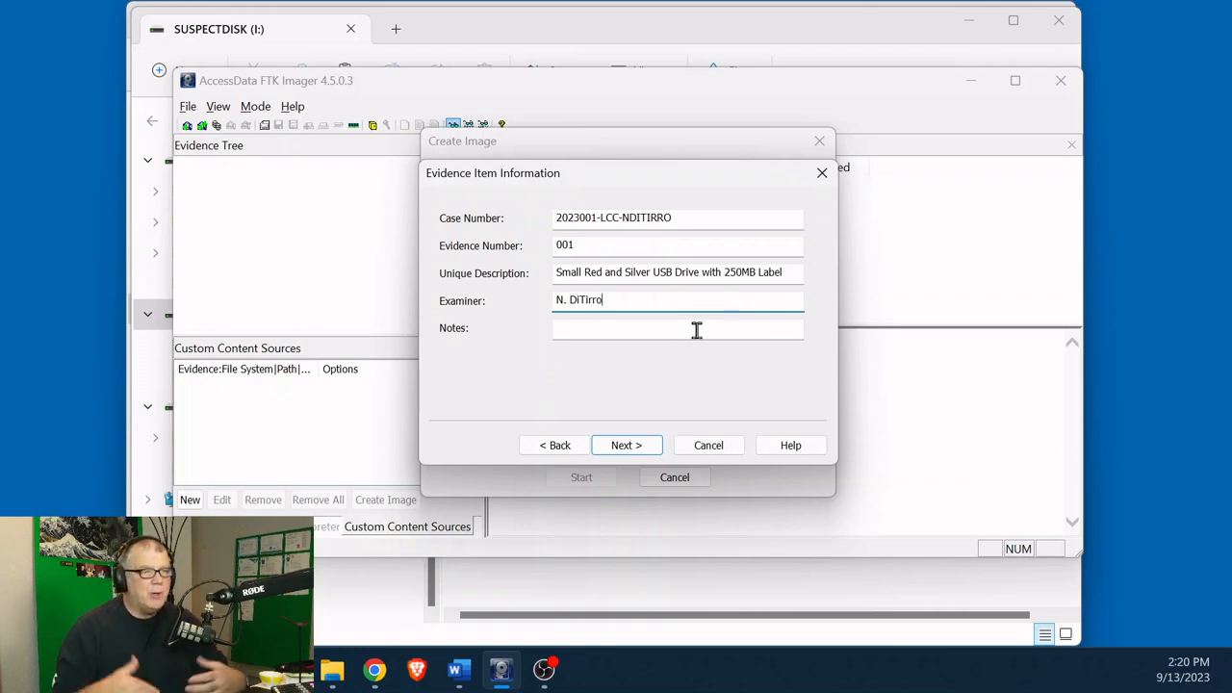
left_click(650, 450)
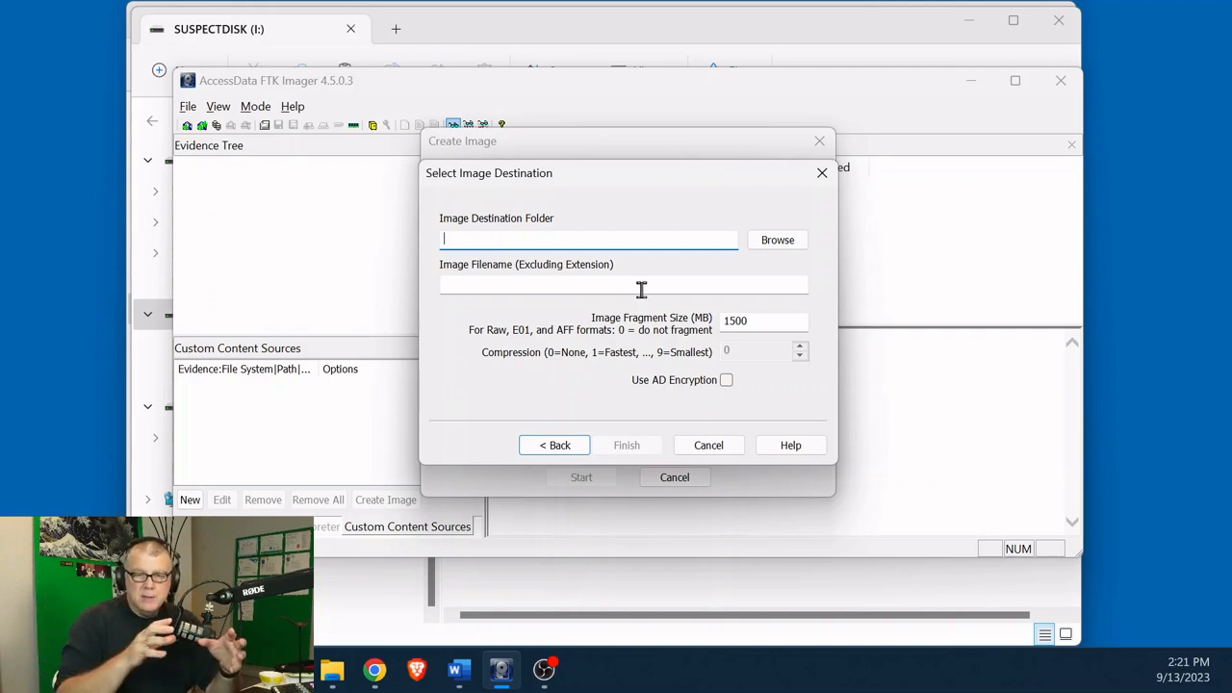
- Set the image destination folder to 20 - Images inside the 2023001 case folder on the AUTOPSY (H:) drive
left_click(778, 241)
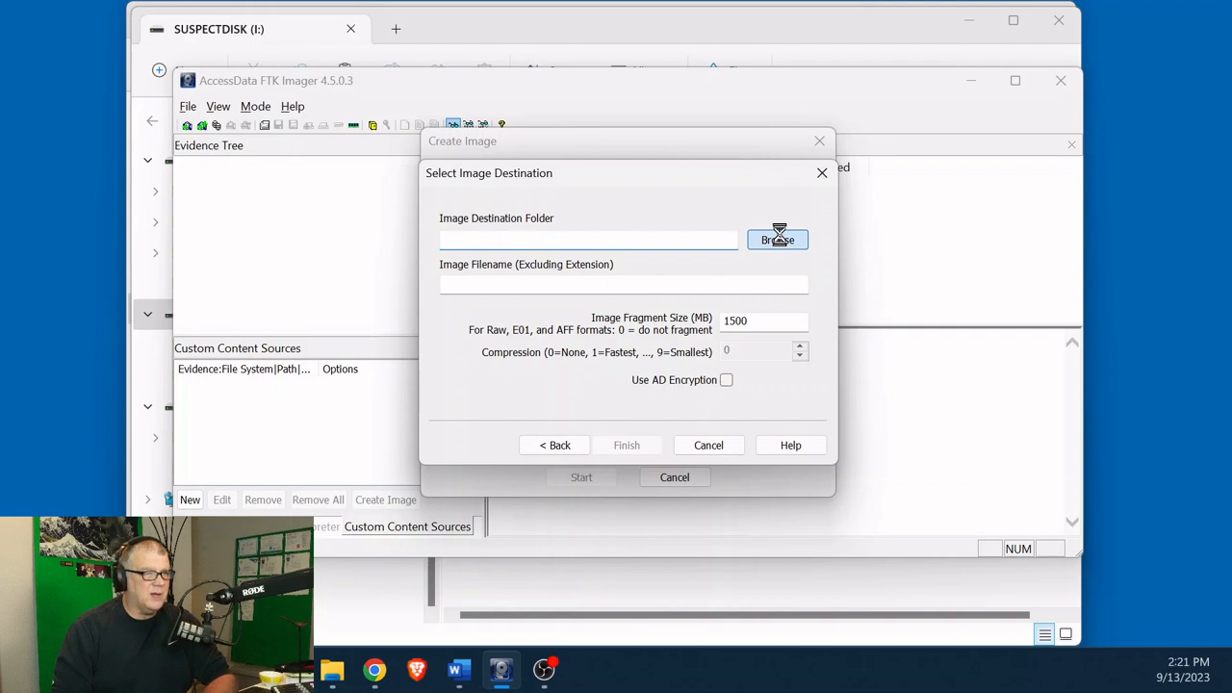
scroll(544, 313, "down", 5)
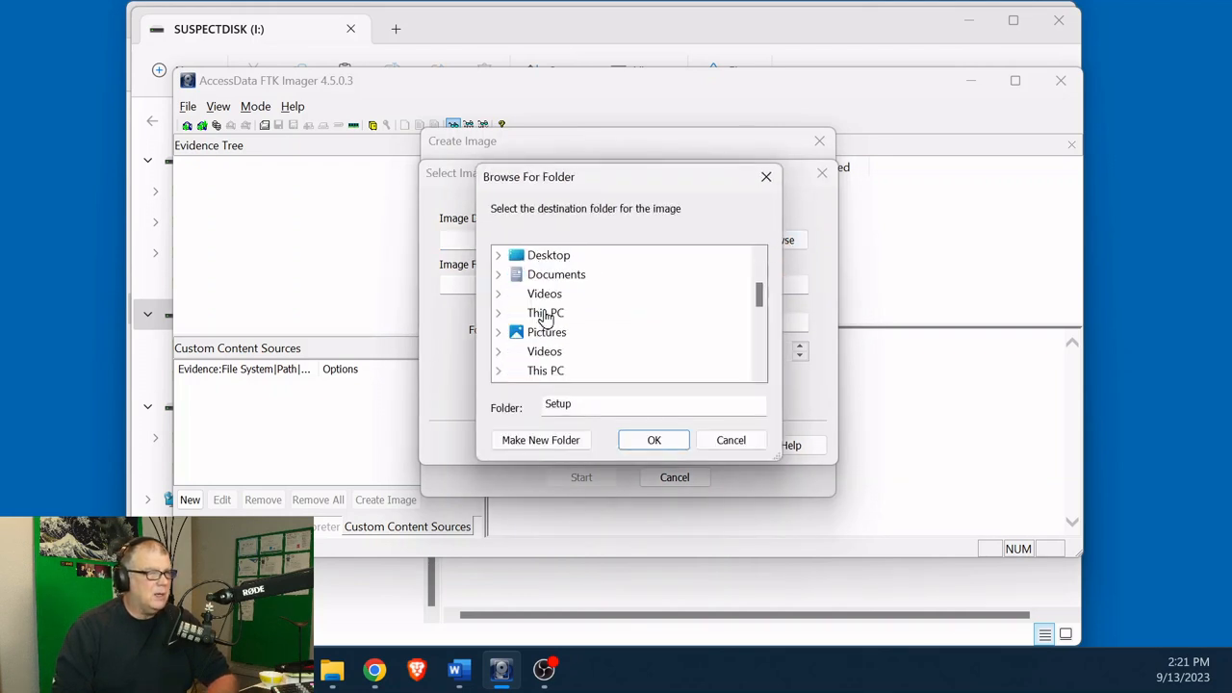
scroll(549, 322, "up", 1)
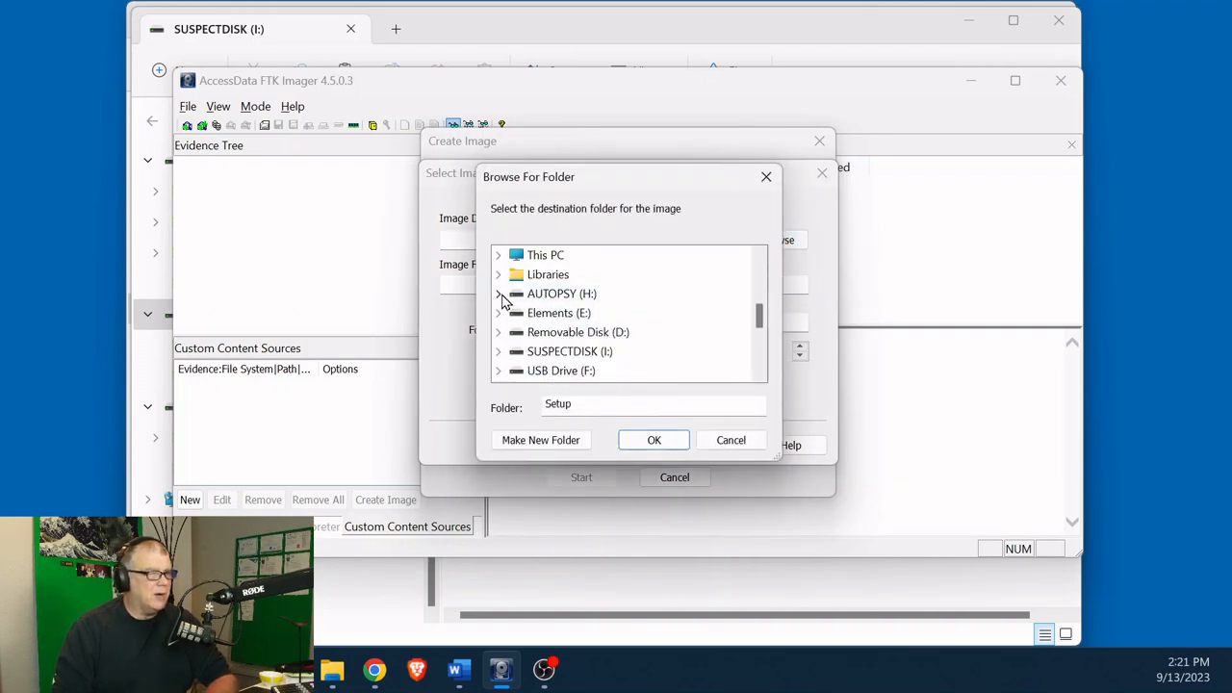
left_click(498, 294)
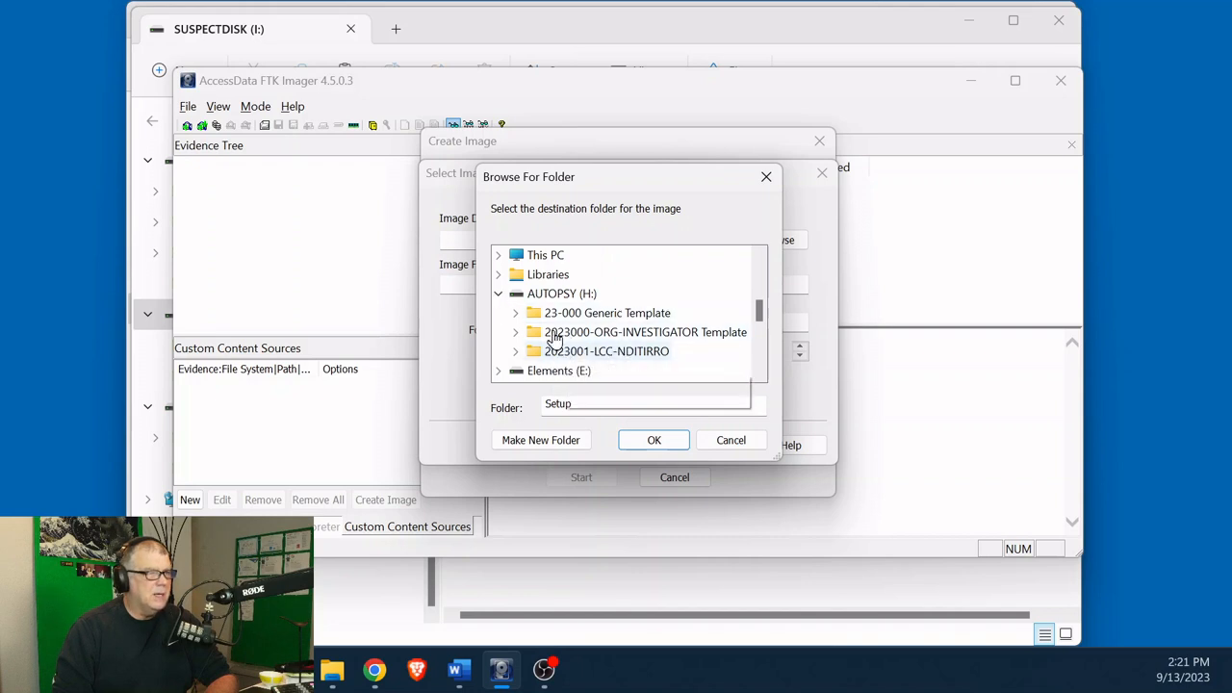
left_click(518, 352)
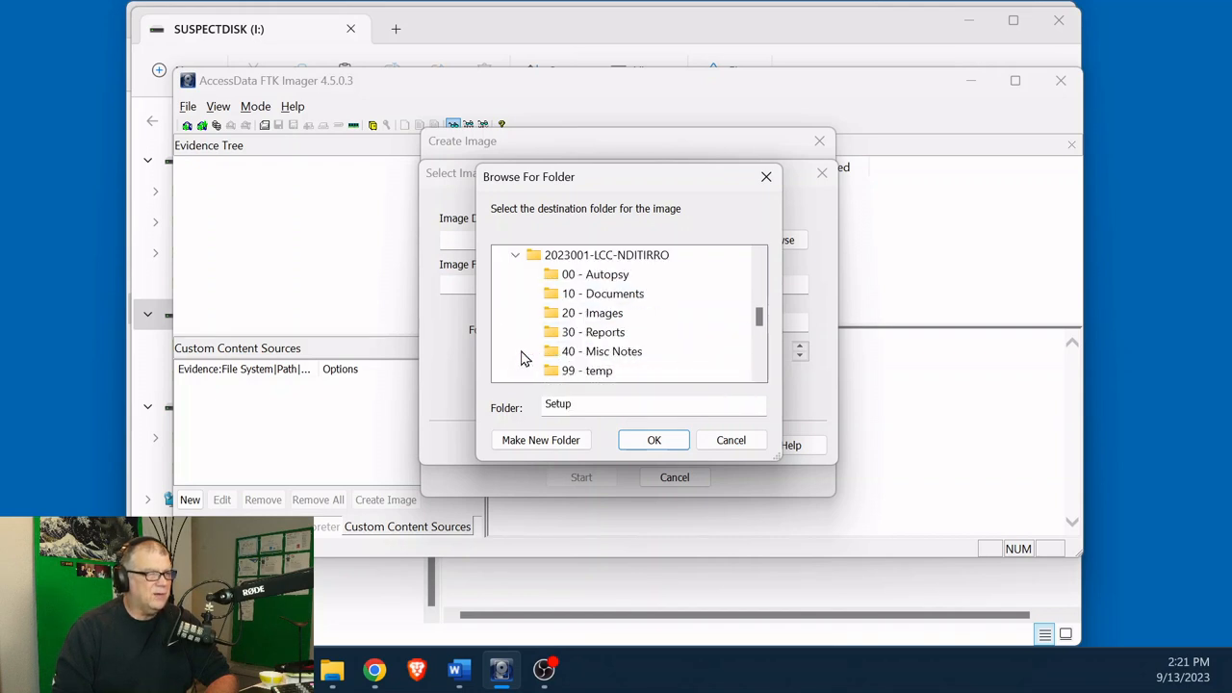
left_click(570, 321)
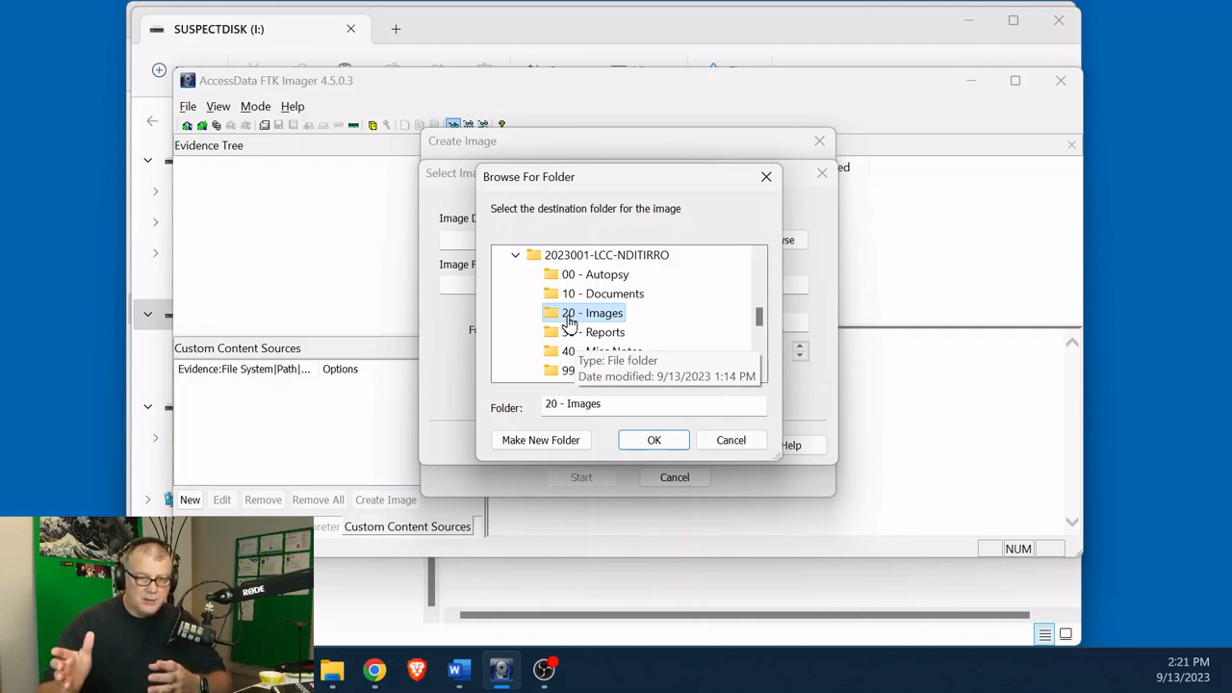
left_click(654, 443)
- Name the image file USB001, finish the destination setup, and start creating the image
left_click(522, 286)
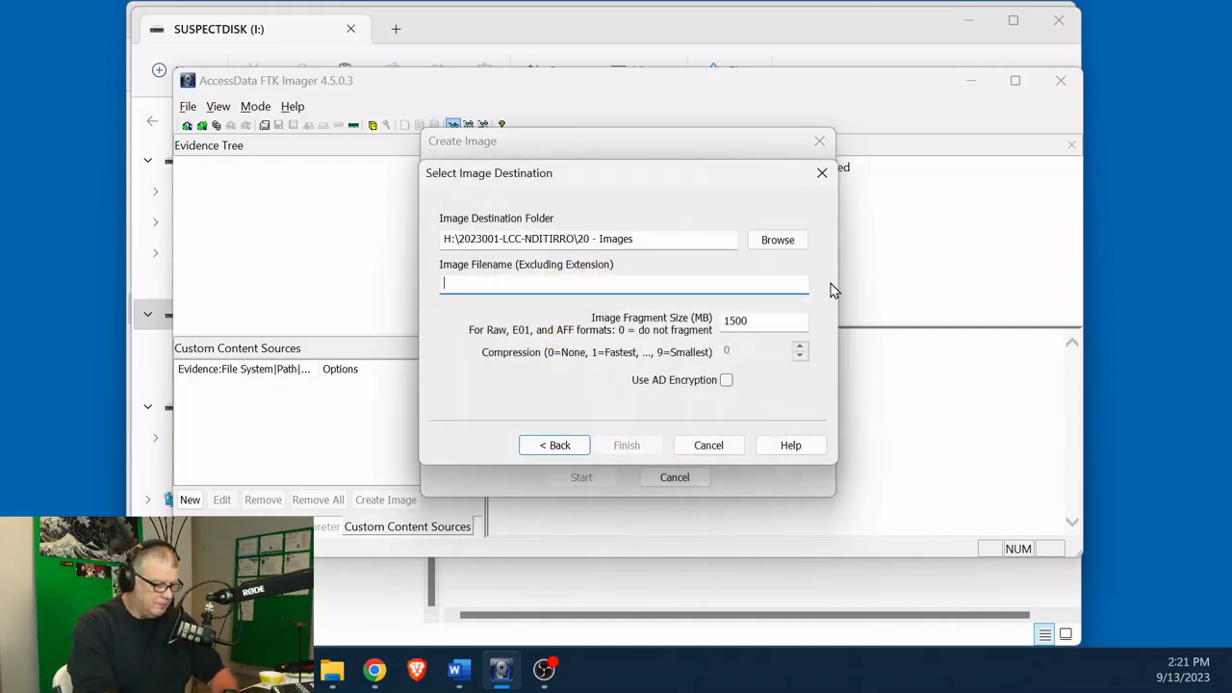
type("USB001")
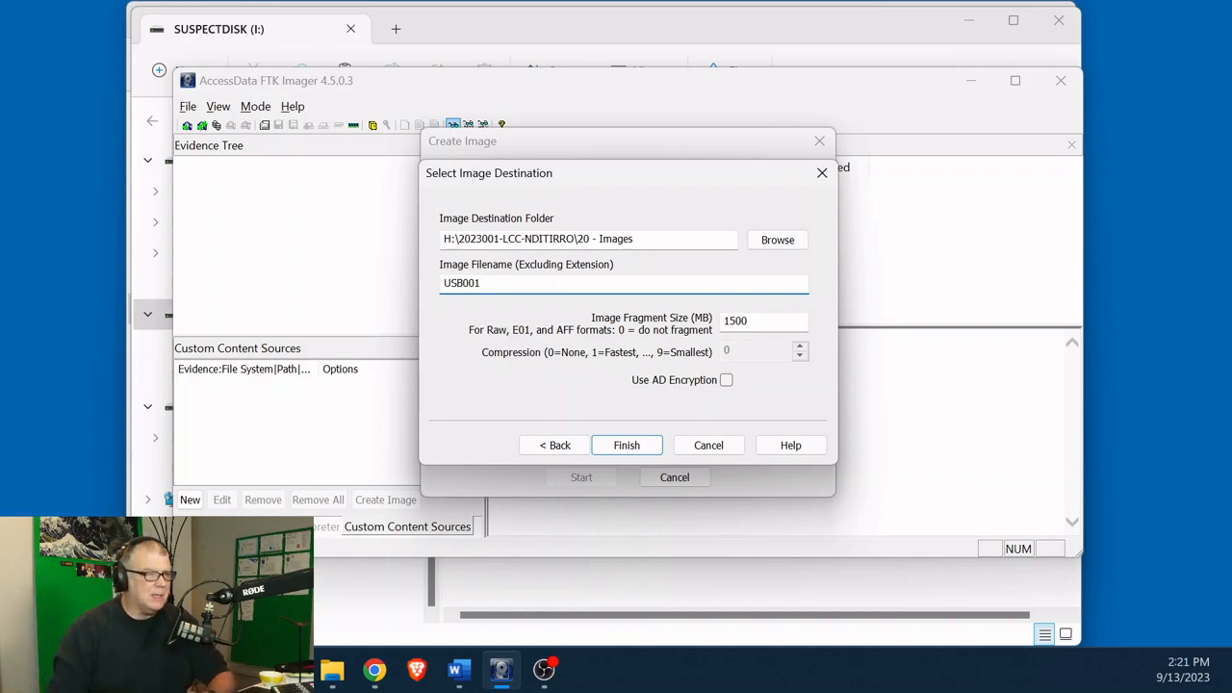
left_click(621, 451)
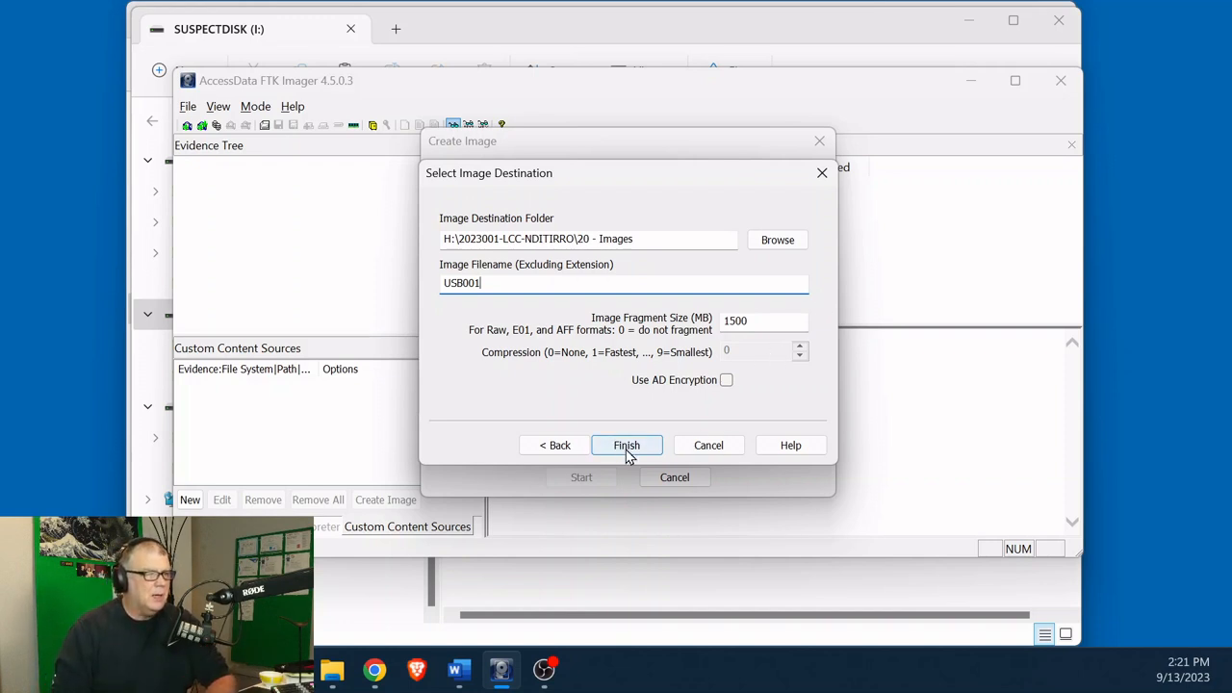
left_click(627, 452)
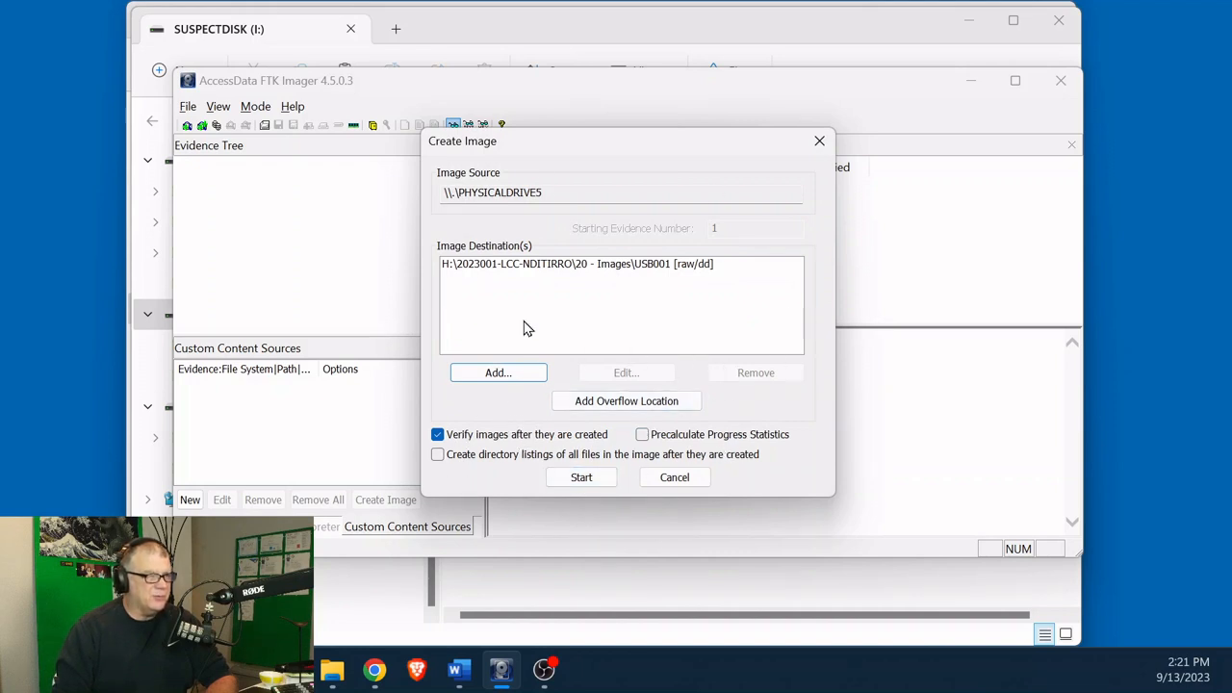
left_click(607, 479)
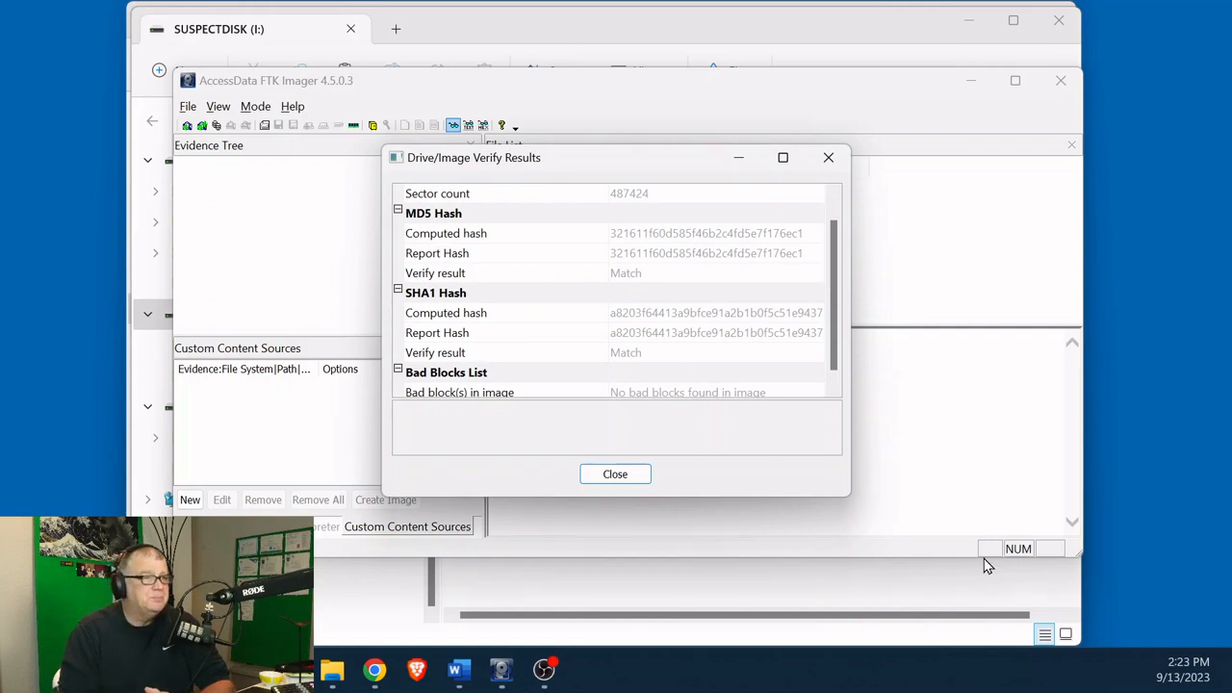
- Review the MD5 hash, SHA1 hash and bad block entries in the verification results, widening the window to fit the full hashes
scroll(664, 385, "up", 1)
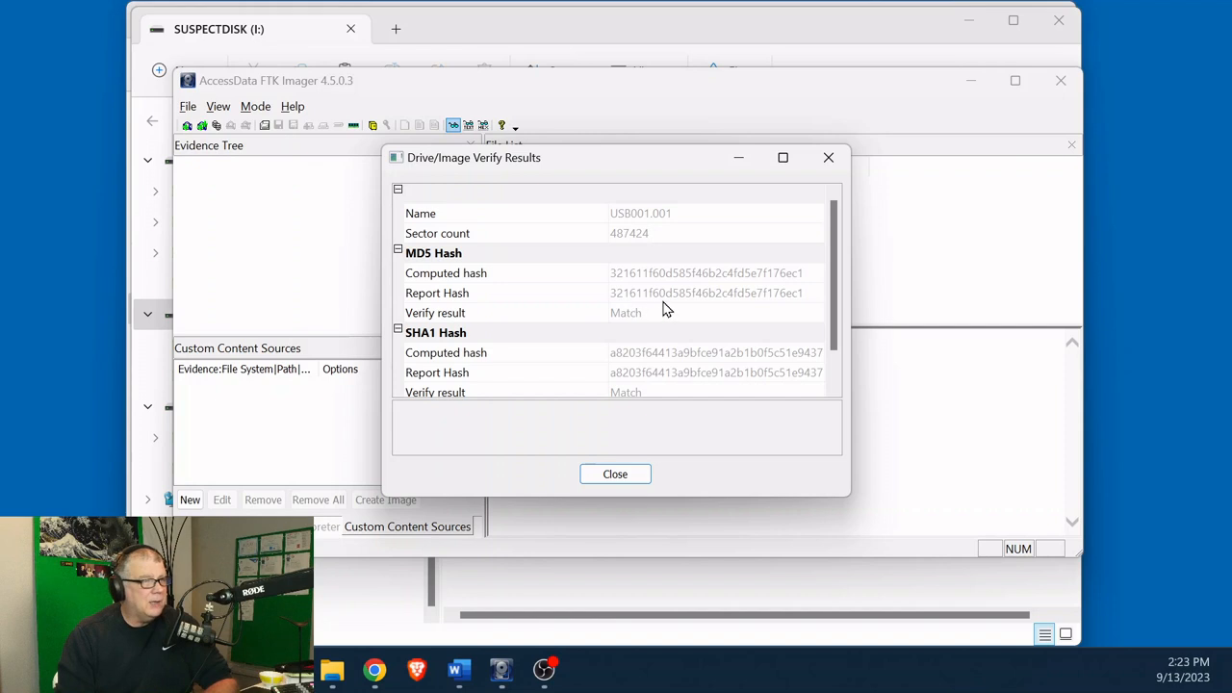
scroll(689, 301, "down", 1)
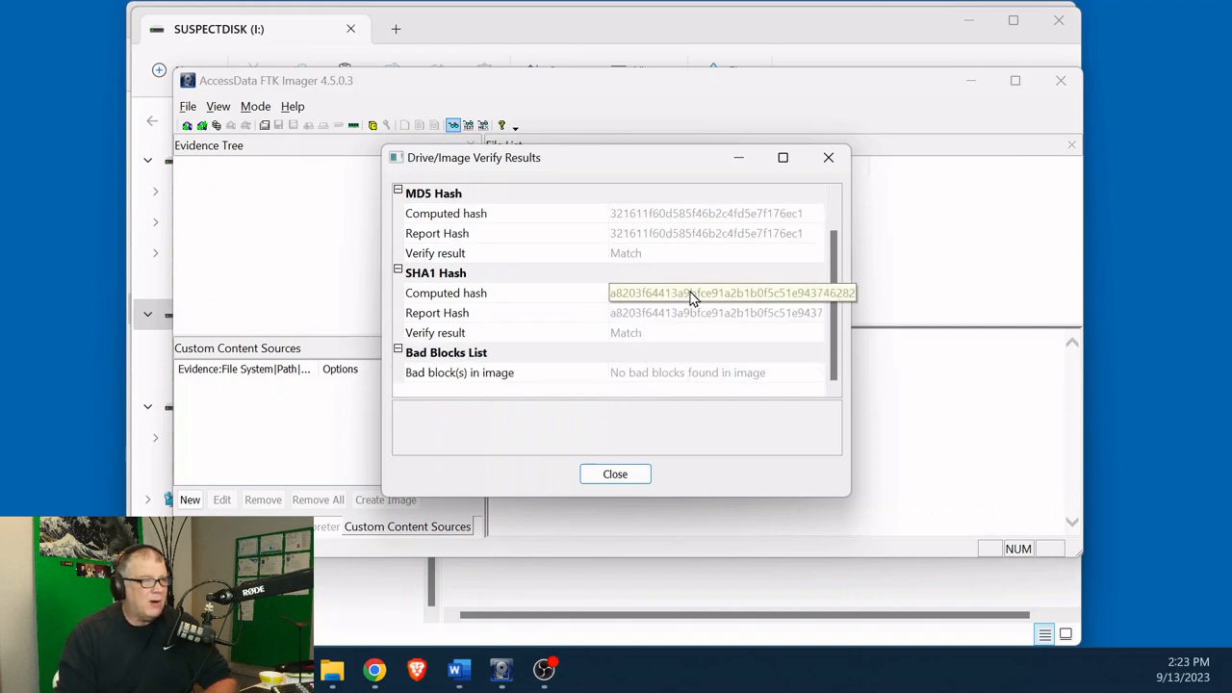
scroll(689, 296, "up", 1)
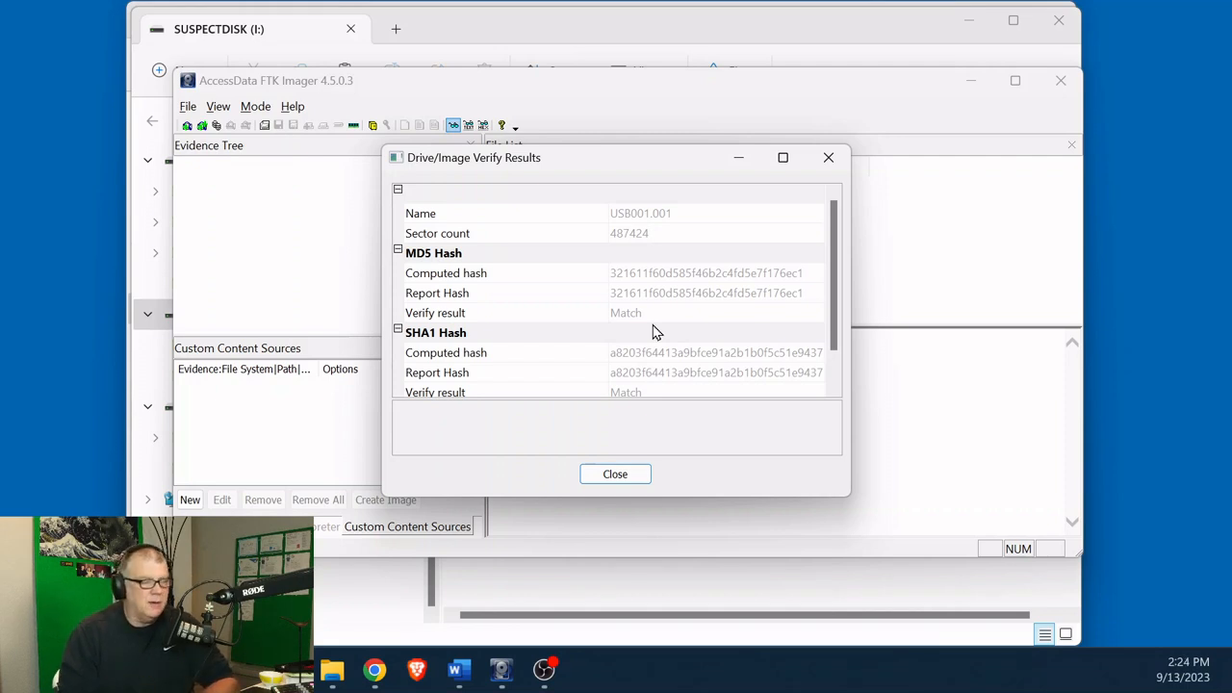
scroll(664, 332, "down", 1)
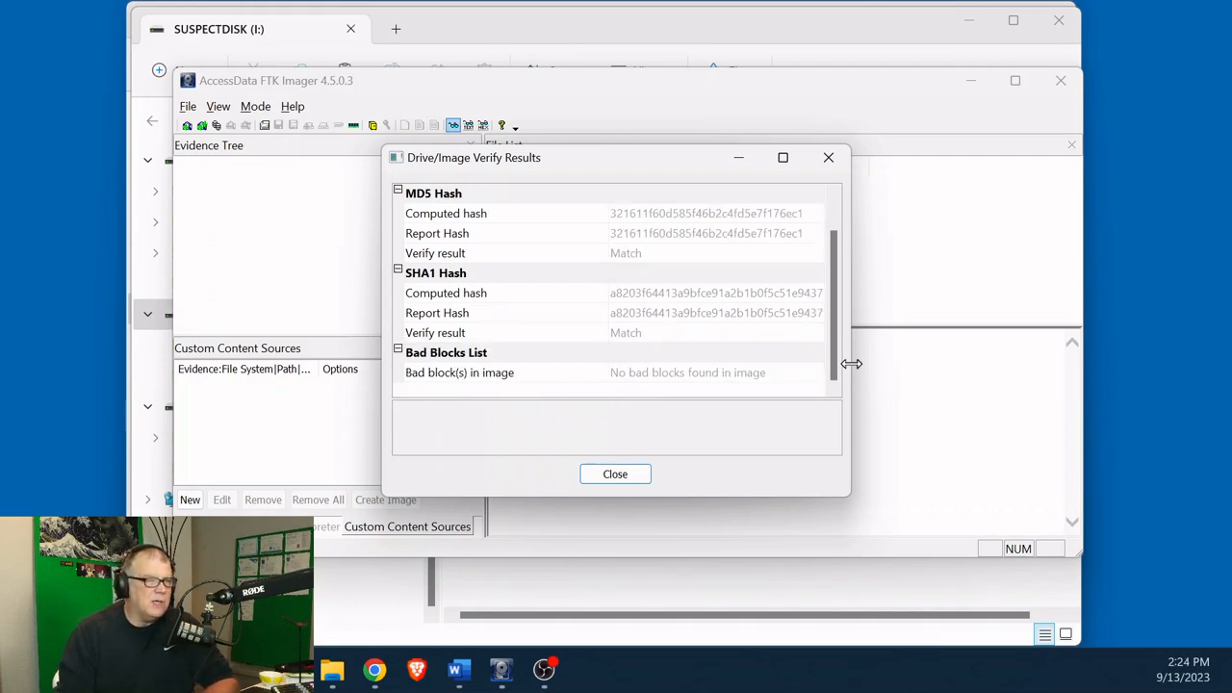
left_click_drag(851, 366, 1067, 364)
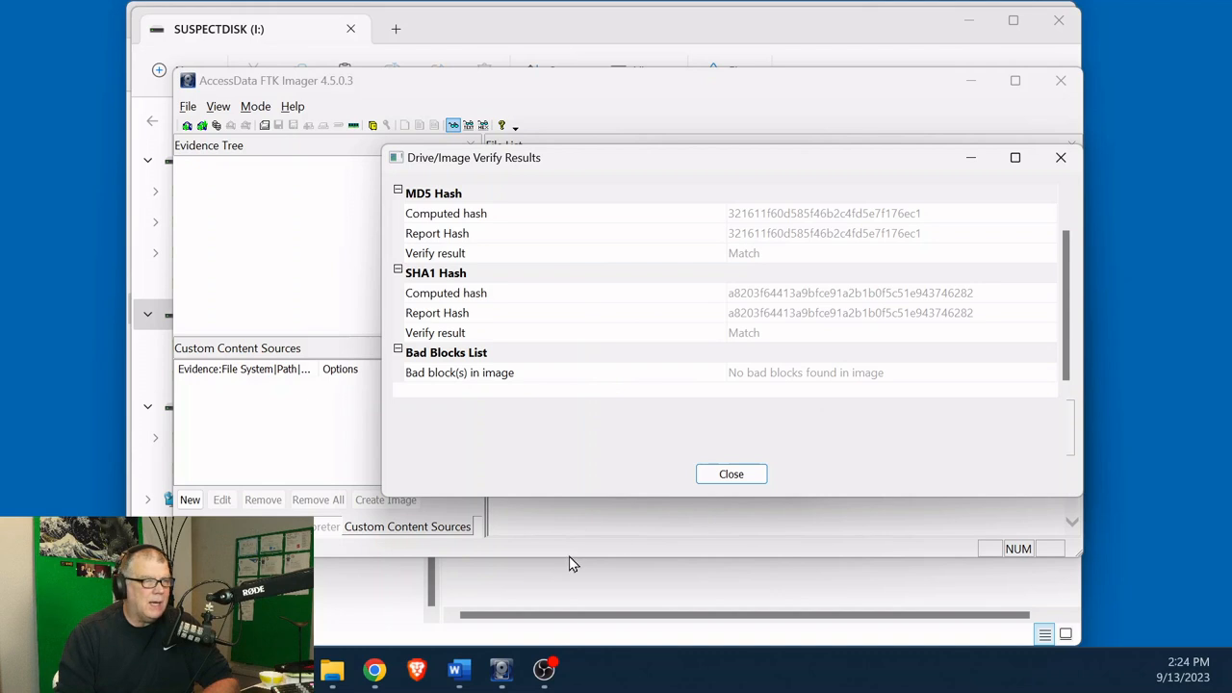
- Switch to File Explorer and open the 20 - Images folder inside the 2023001 case folder on the AUTOPSY (H:) drive
left_click(330, 672)
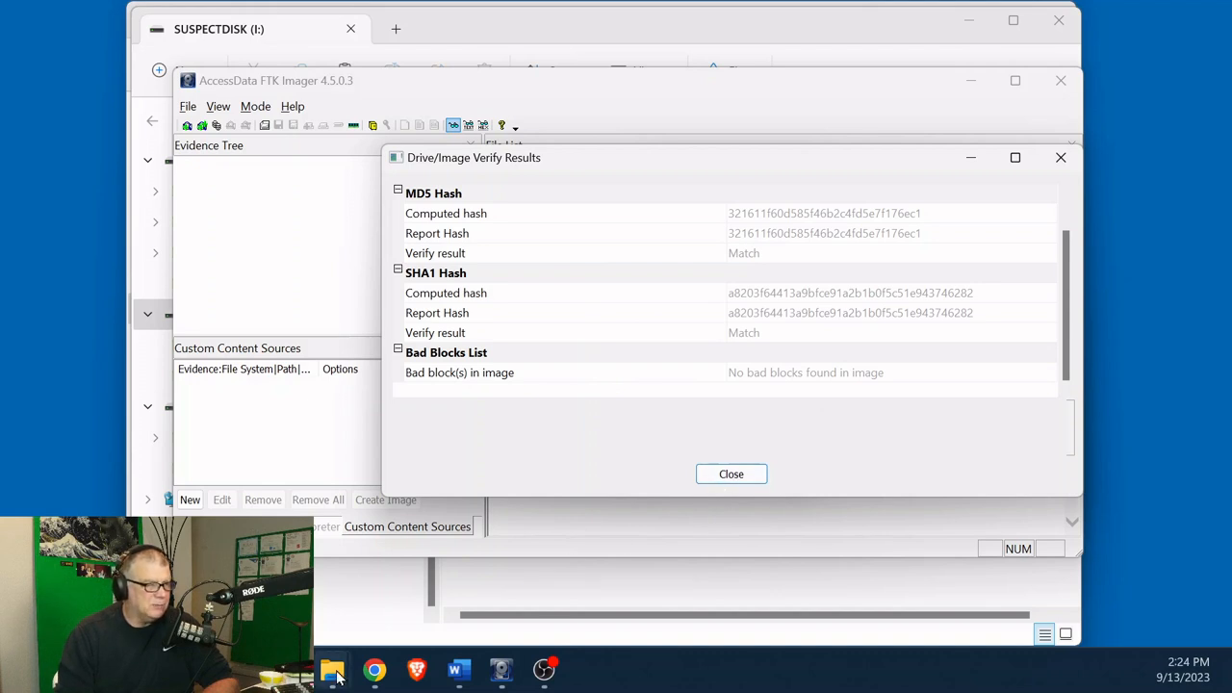
left_click(438, 604)
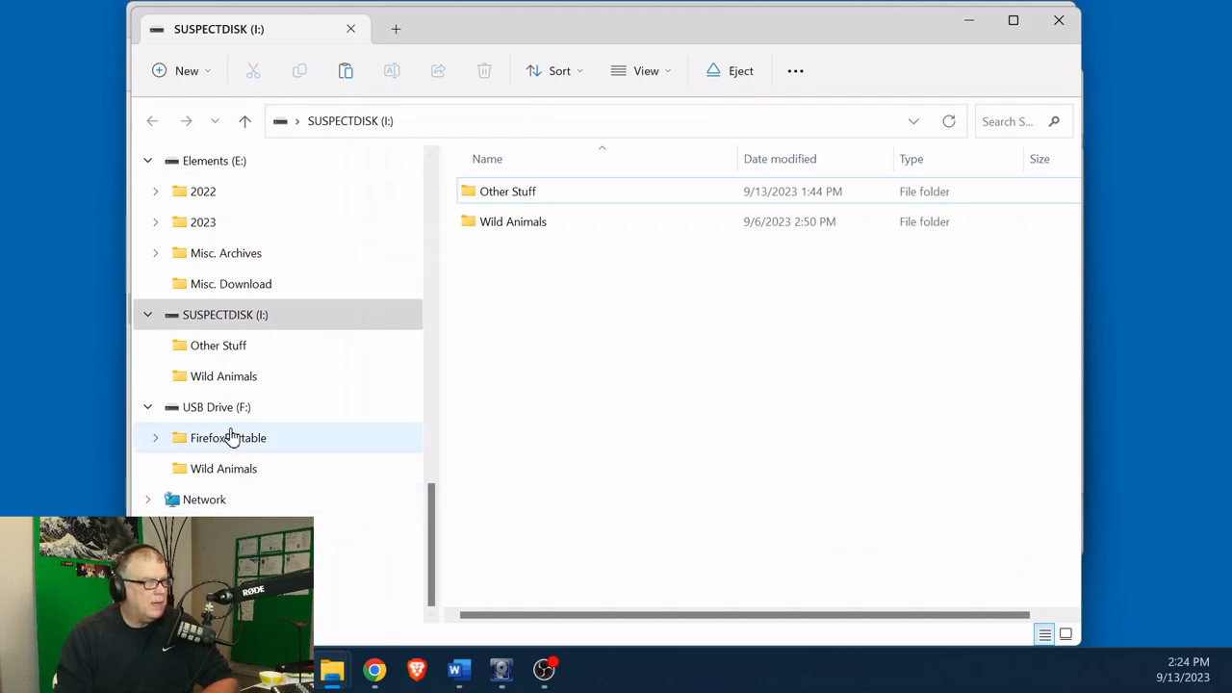
scroll(253, 388, "up", 1)
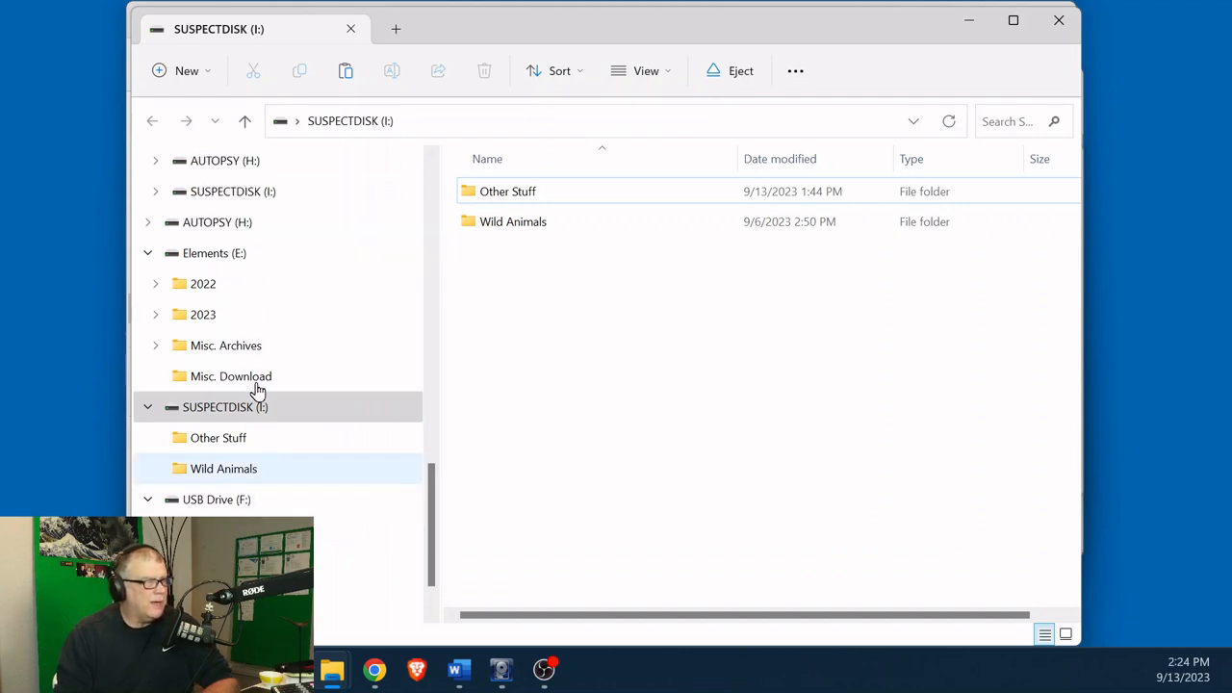
left_click(149, 222)
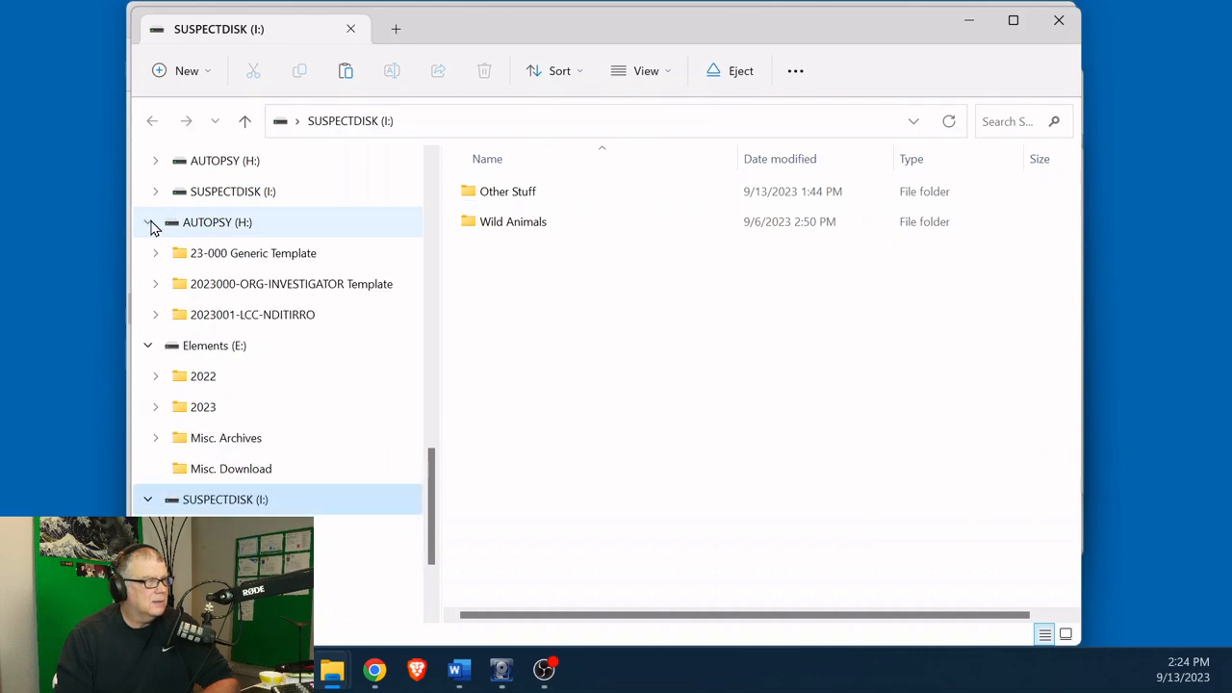
left_click(157, 318)
left_click(184, 321)
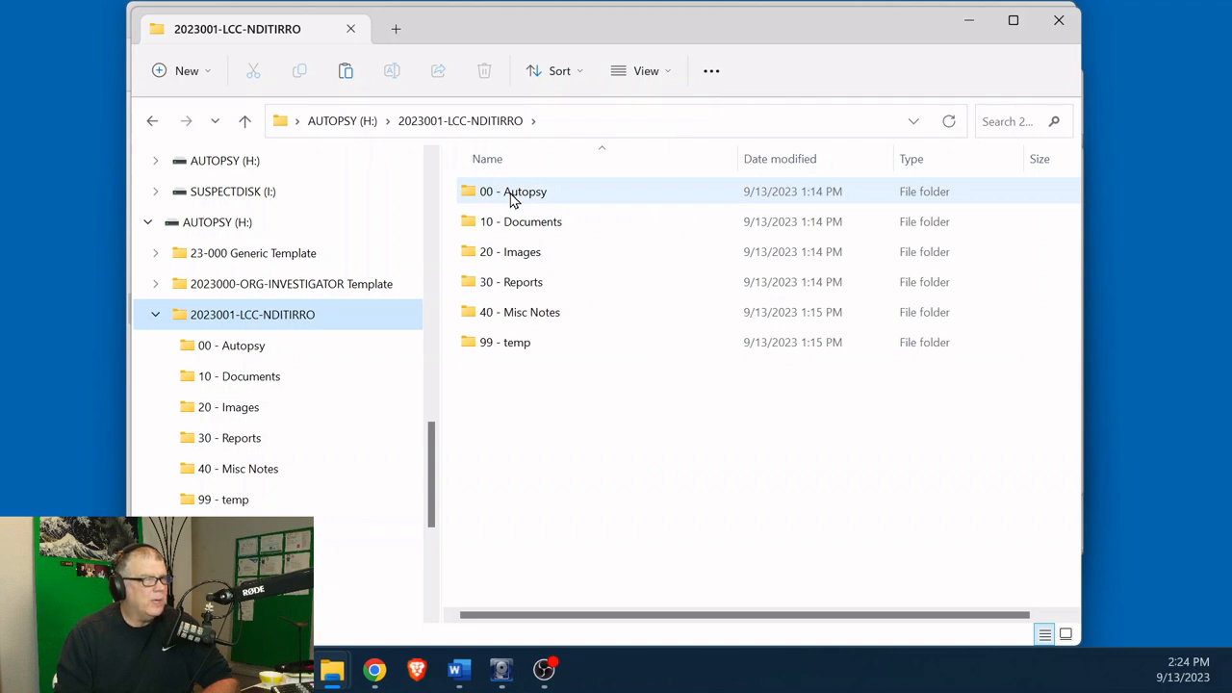
double_click(529, 256)
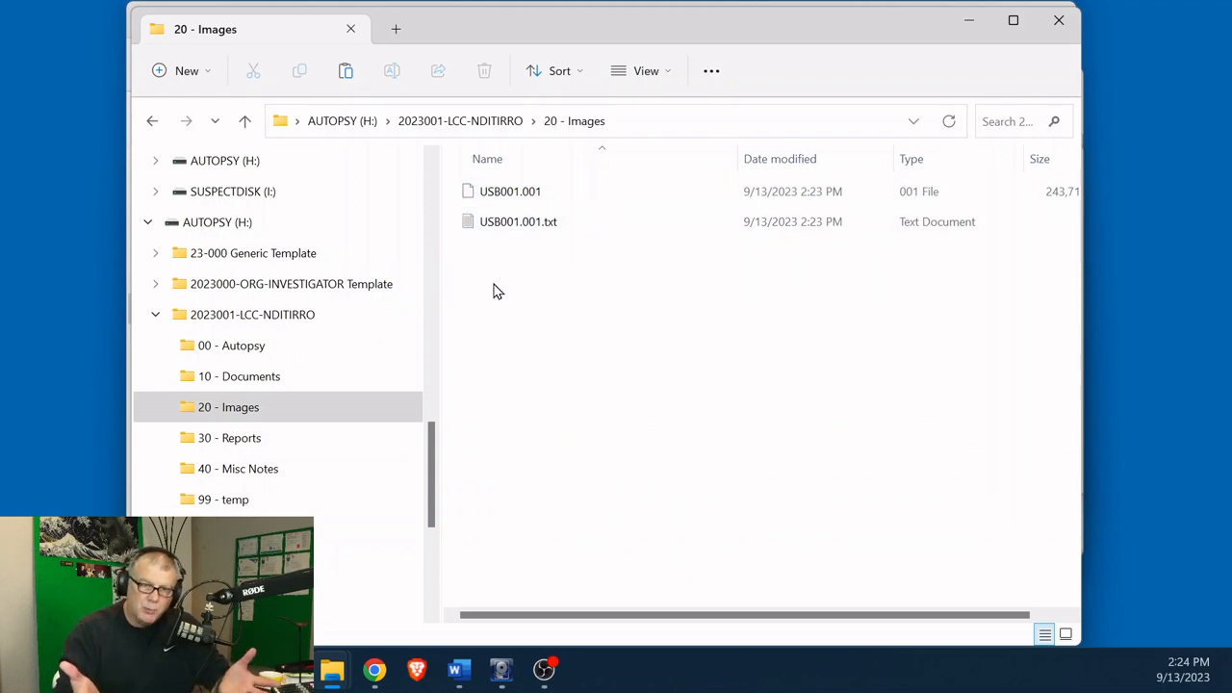
- Open USB001.001.txt and review its case information, drive details, computed hashes and image verification results, repositioning and enlarging the window to read them
left_click(482, 229)
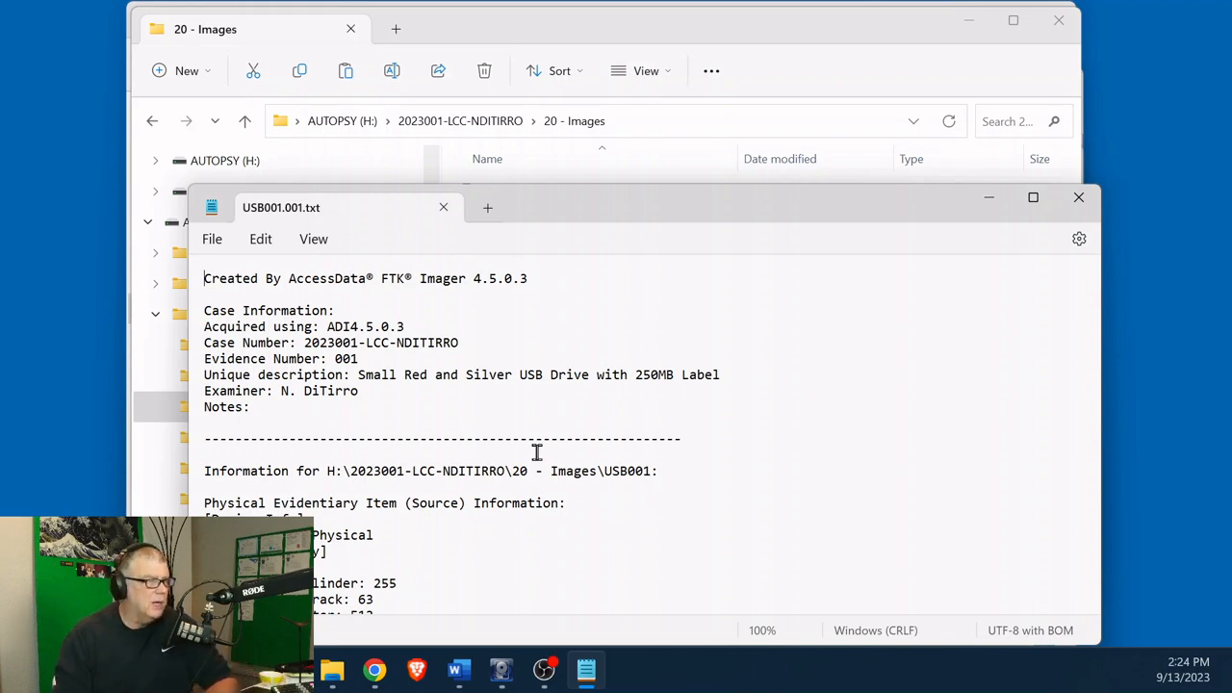
scroll(536, 453, "down", 1)
scroll(536, 466, "up", 1)
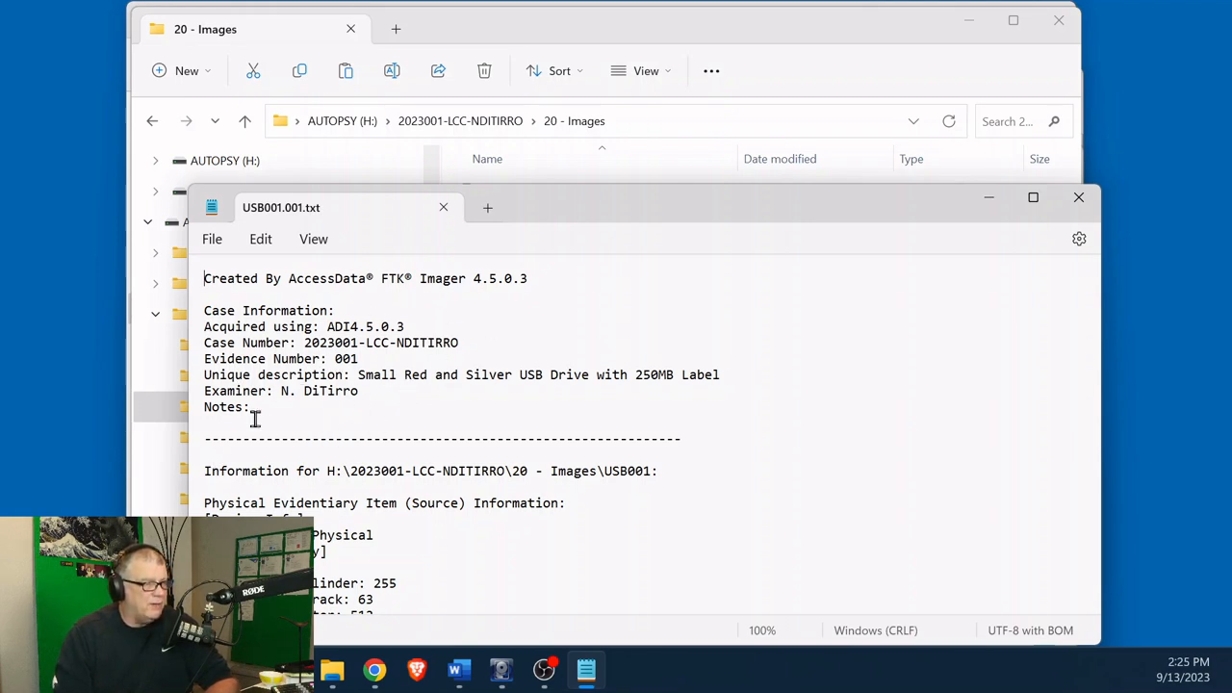
scroll(578, 423, "down", 3)
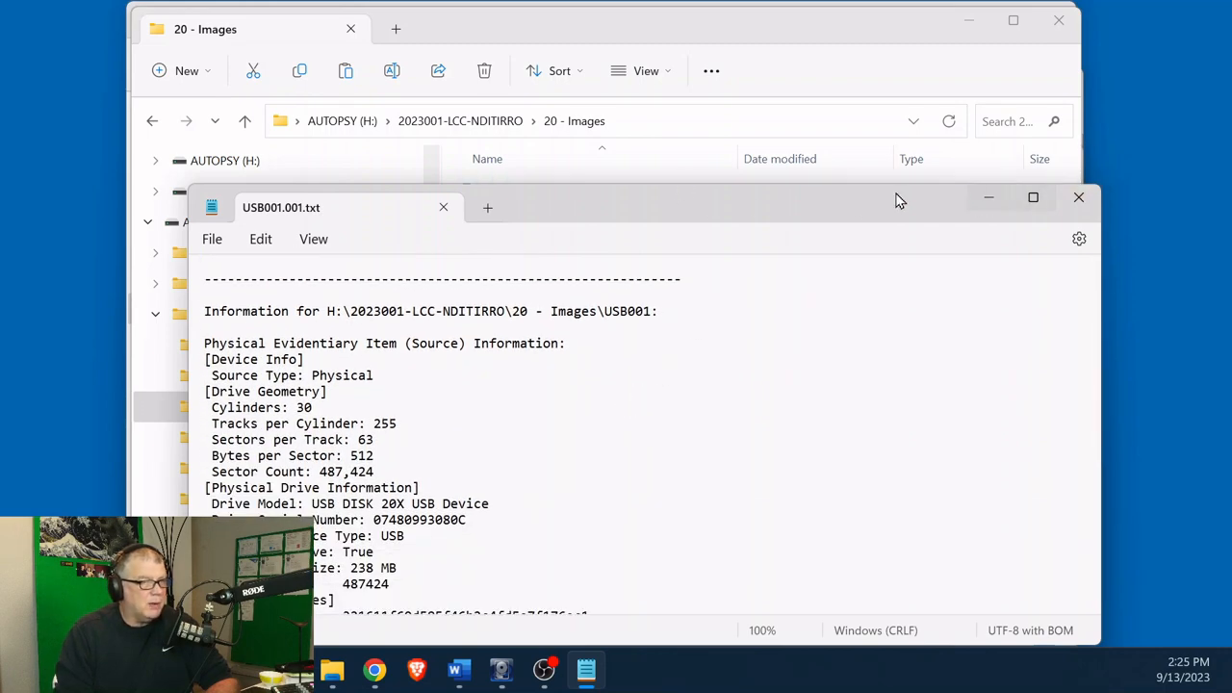
left_click_drag(883, 198, 851, 73)
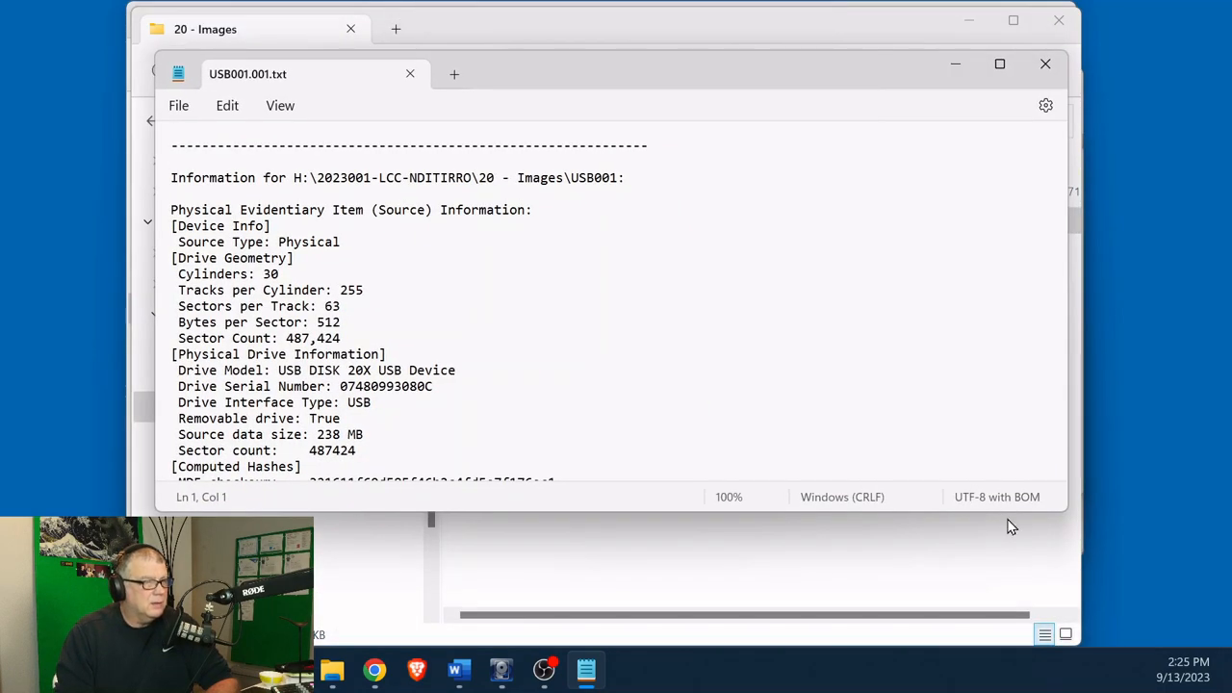
left_click_drag(1050, 514, 1049, 576)
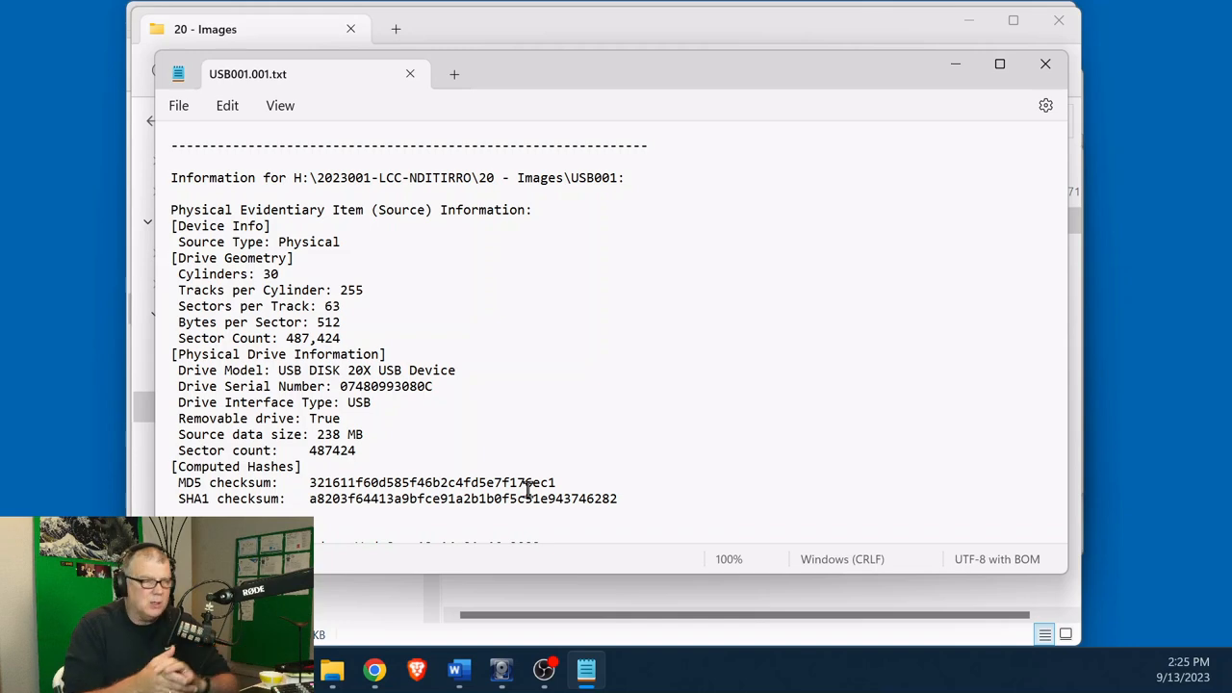
scroll(528, 491, "down", 4)
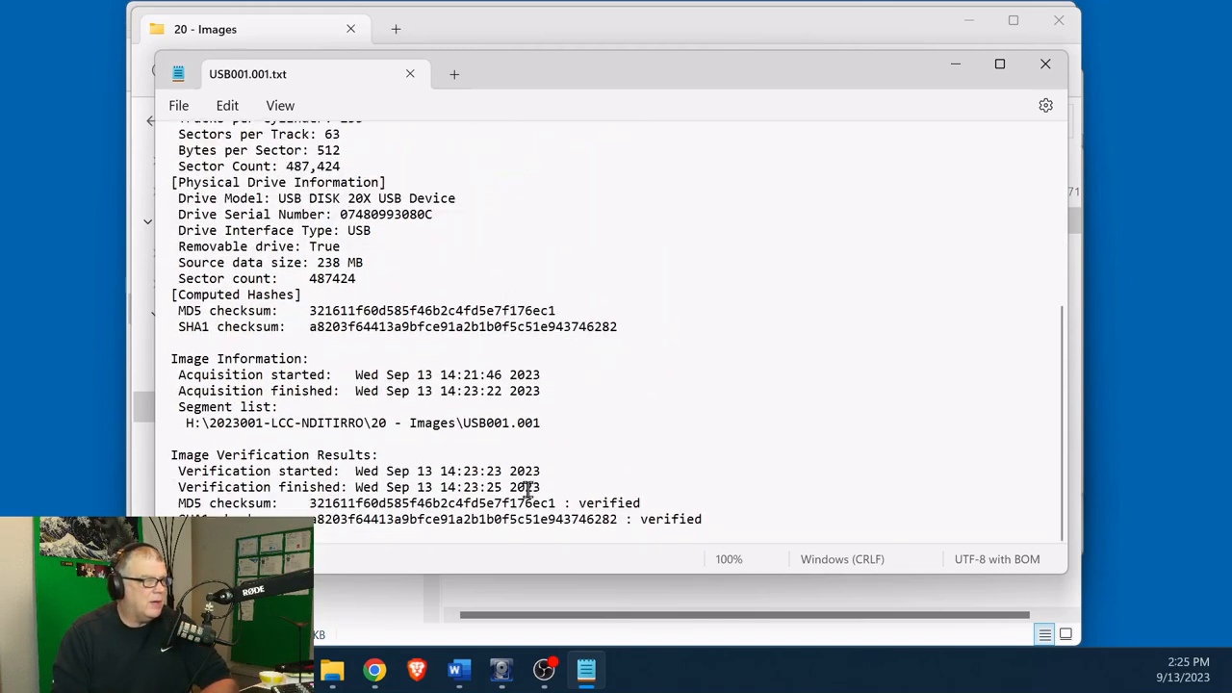